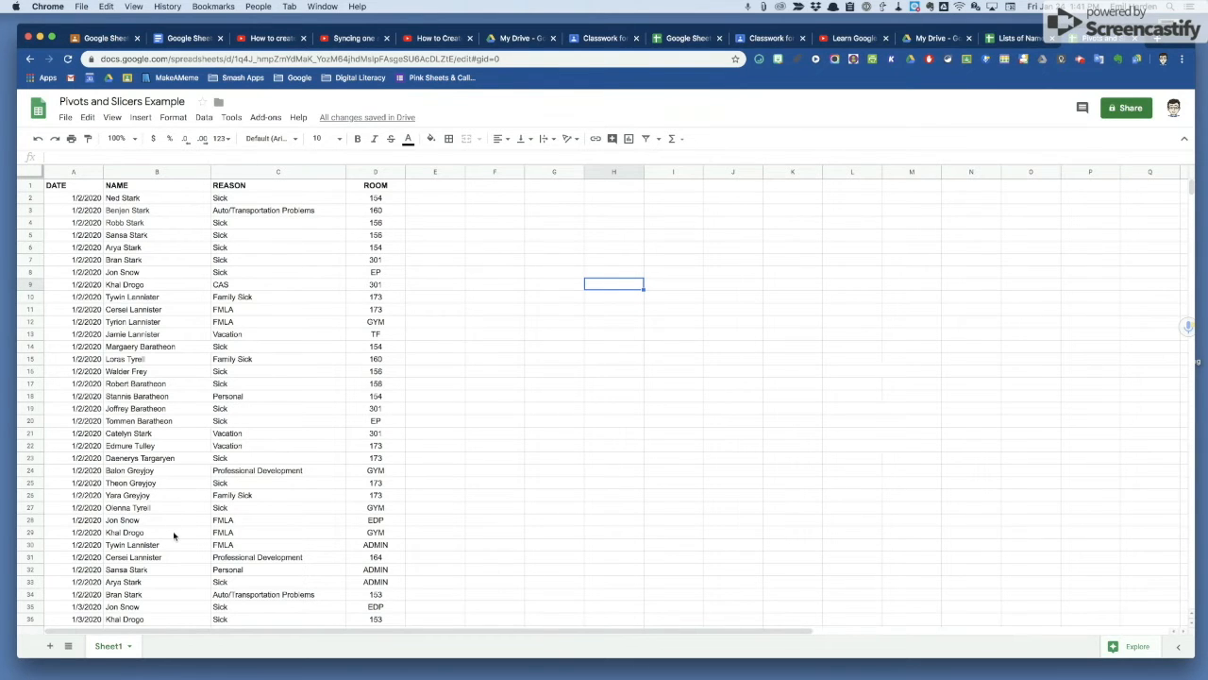
Look through the absence records in Sheet1 to see how the dates, names, reasons and rooms are organized.
scroll(173, 535, down, 15)
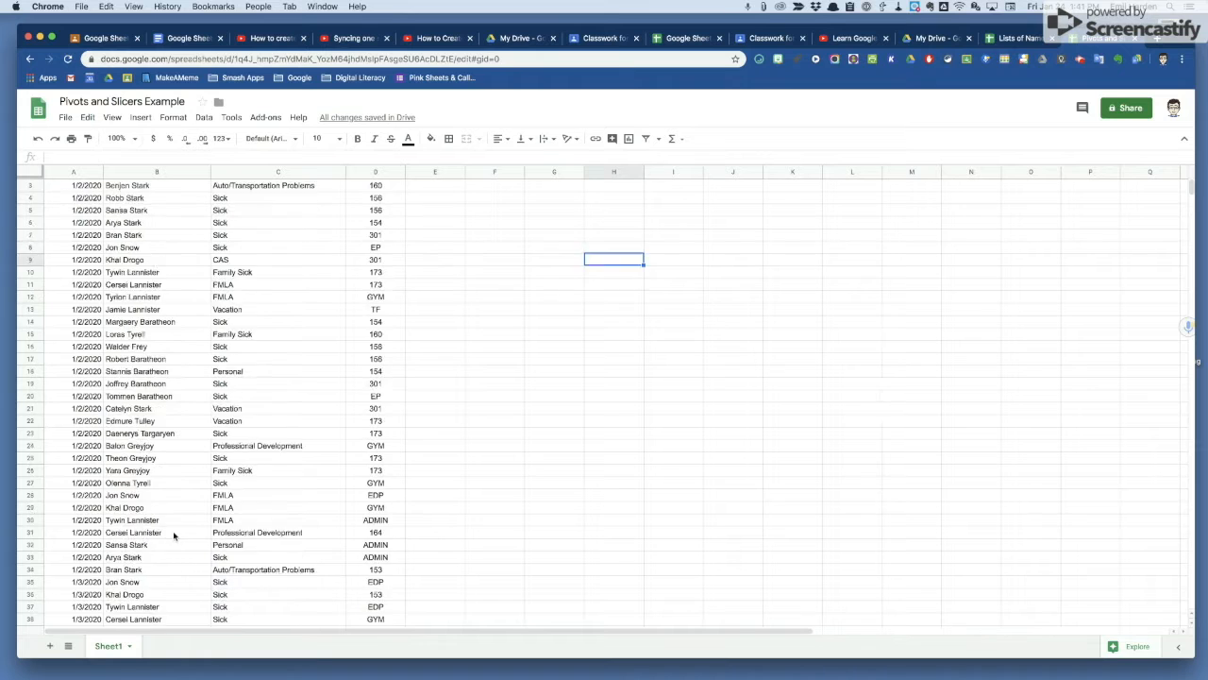
scroll(174, 535, down, 20)
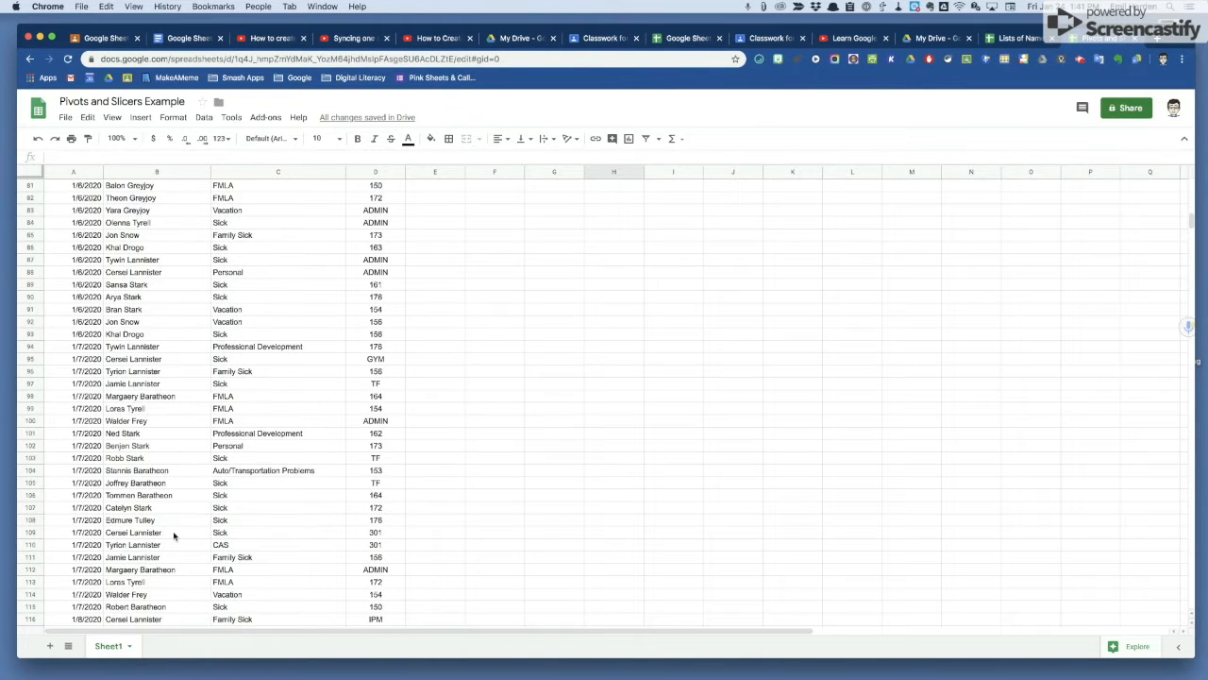
scroll(173, 531, down, 1)
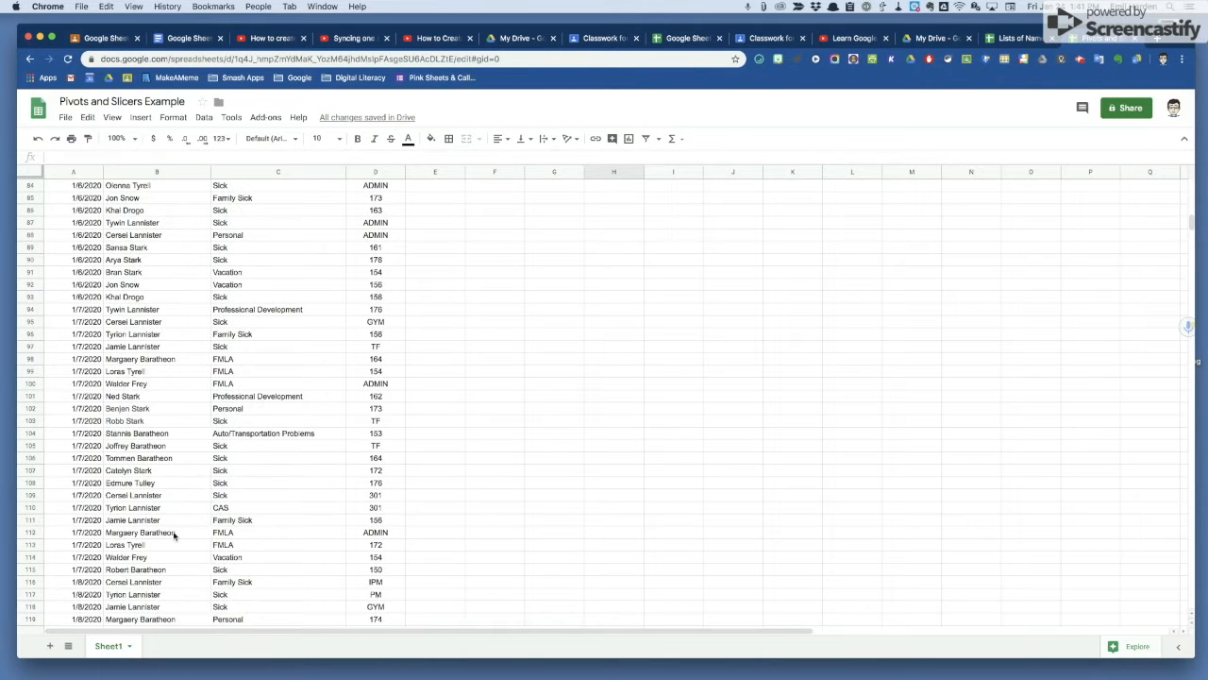
scroll(173, 534, up, 20)
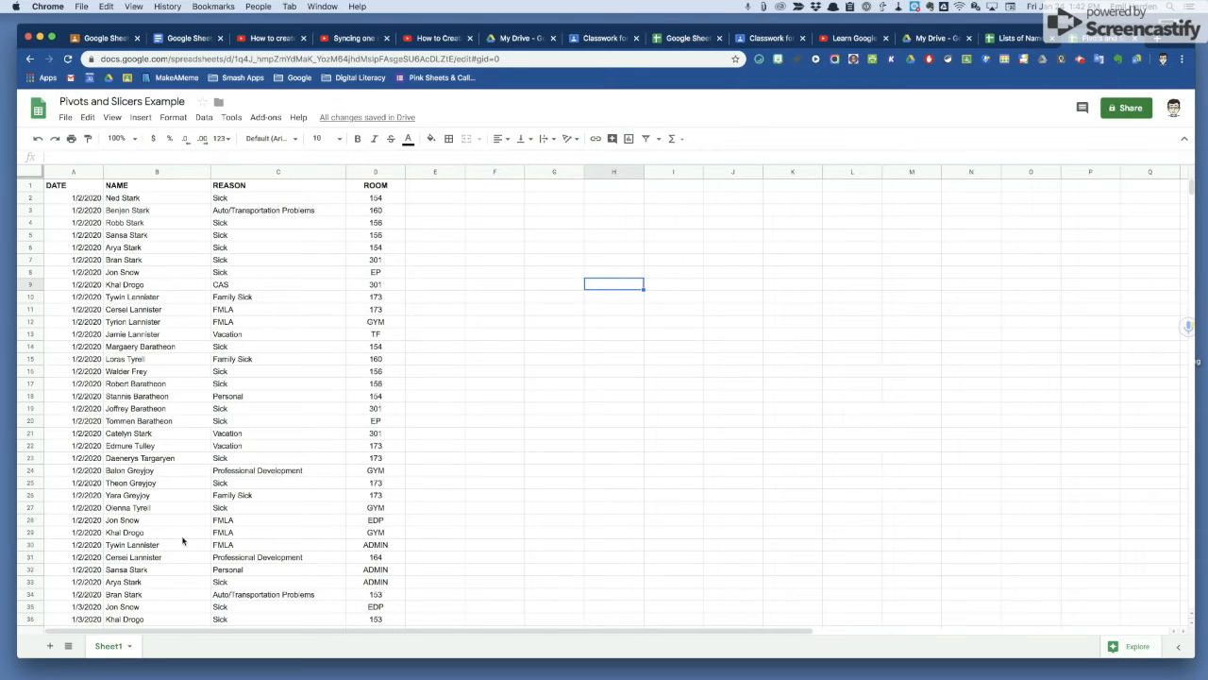
Insert a slicer that uses all of Sheet1 as its data range.
click(204, 118)
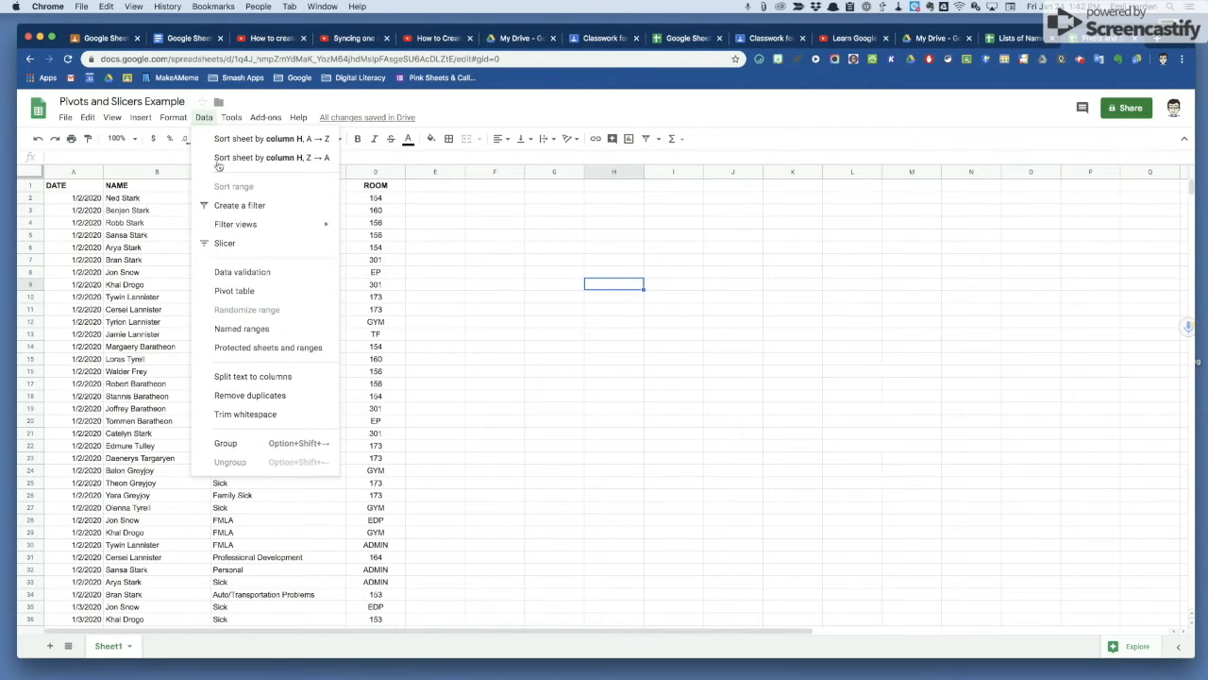
click(240, 246)
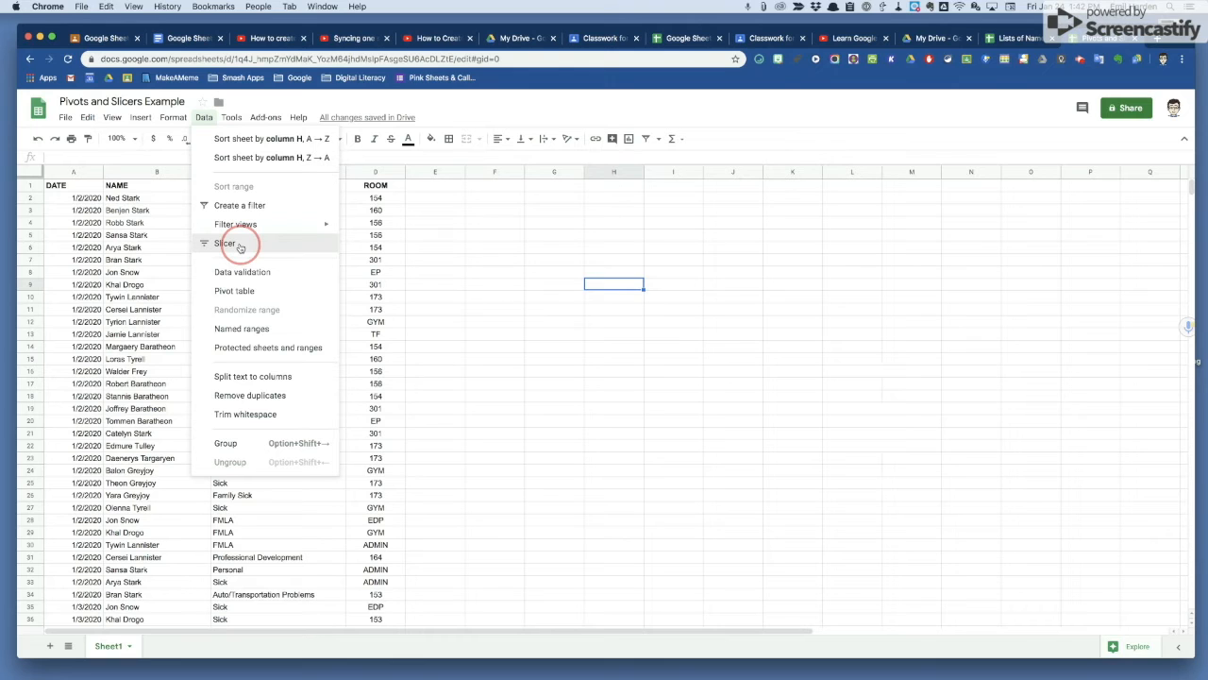
click(304, 244)
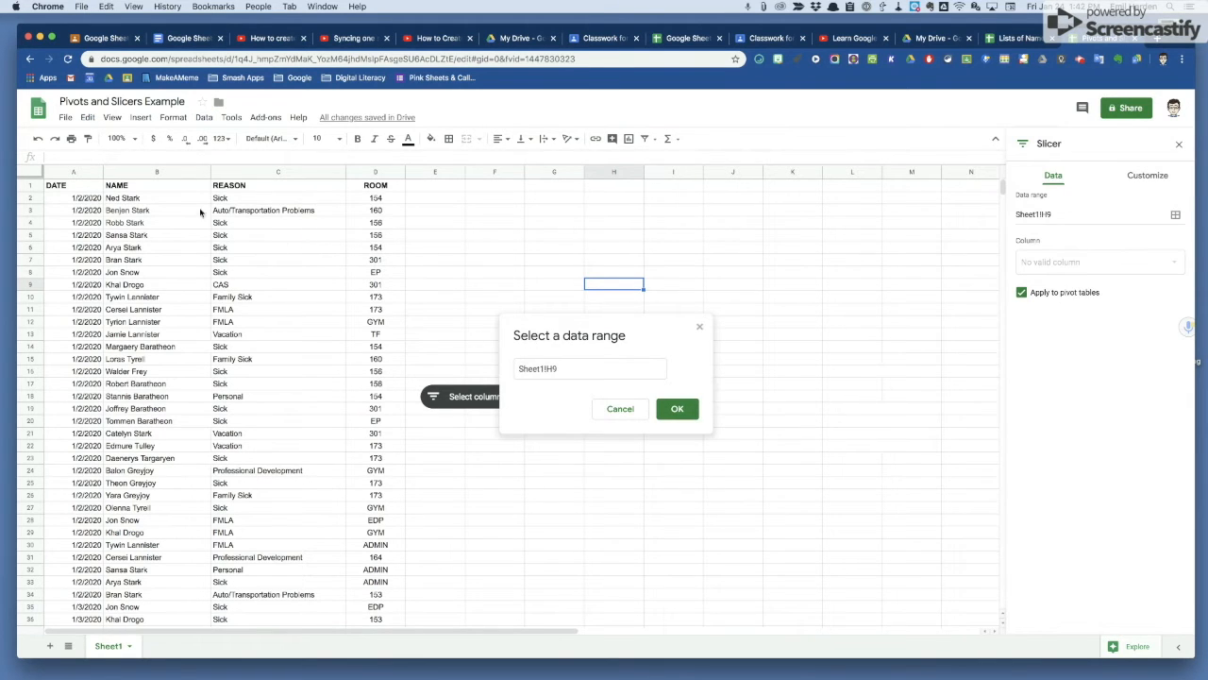
click(34, 173)
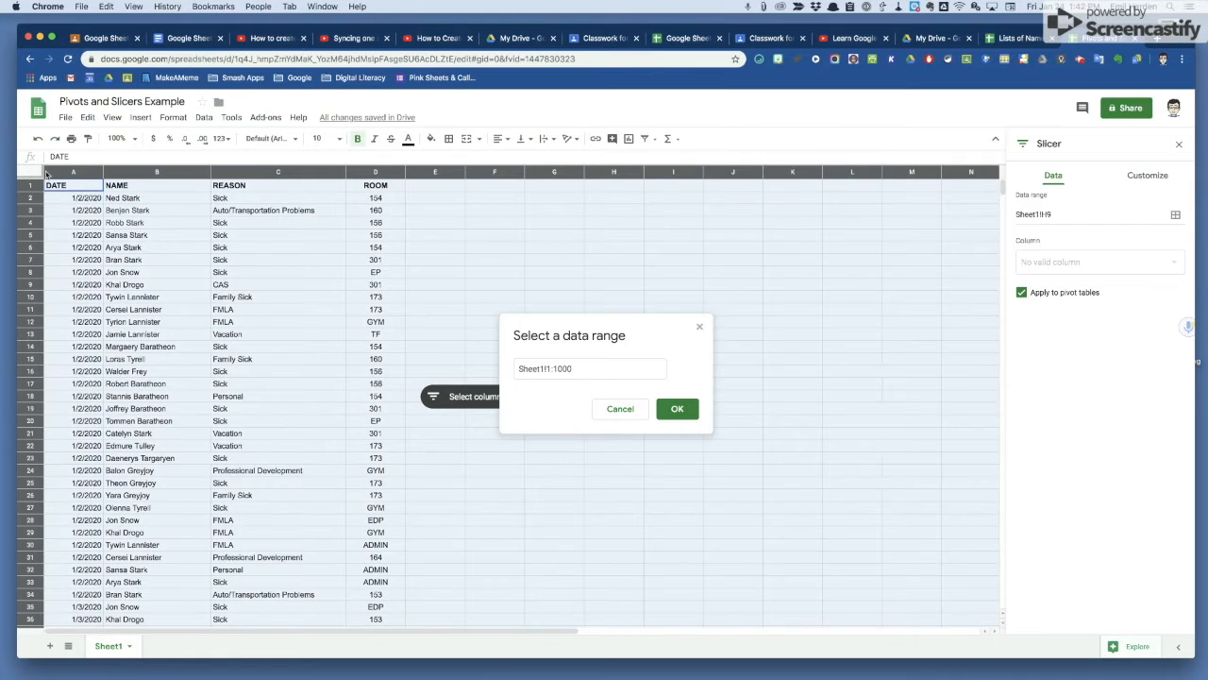
click(679, 411)
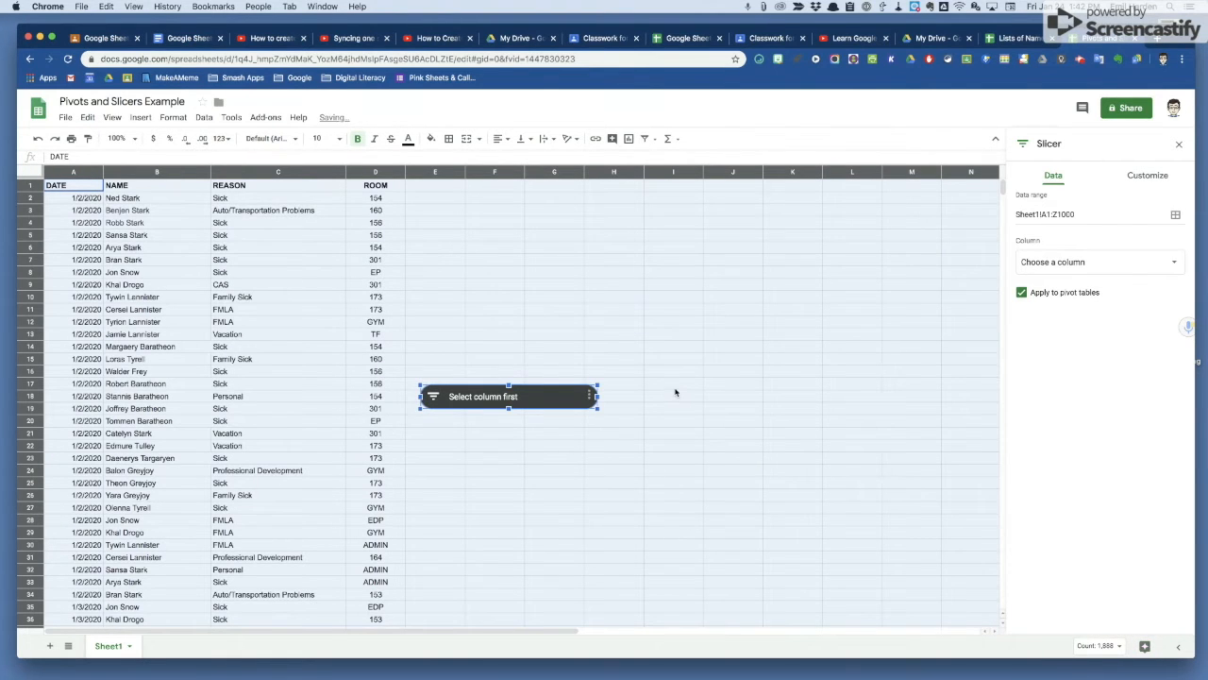
Set the slicer's column to DATE and move it up beside the data, across columns E to H around row 2.
click(1174, 265)
click(1049, 260)
click(1180, 145)
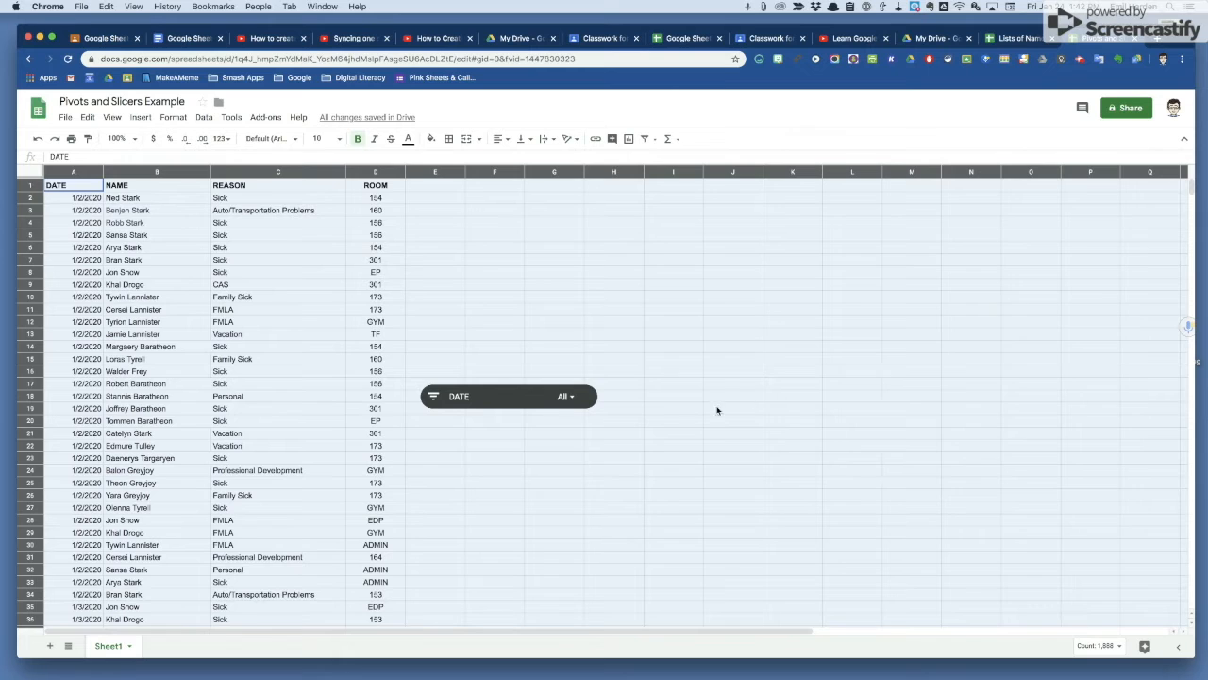
click(670, 420)
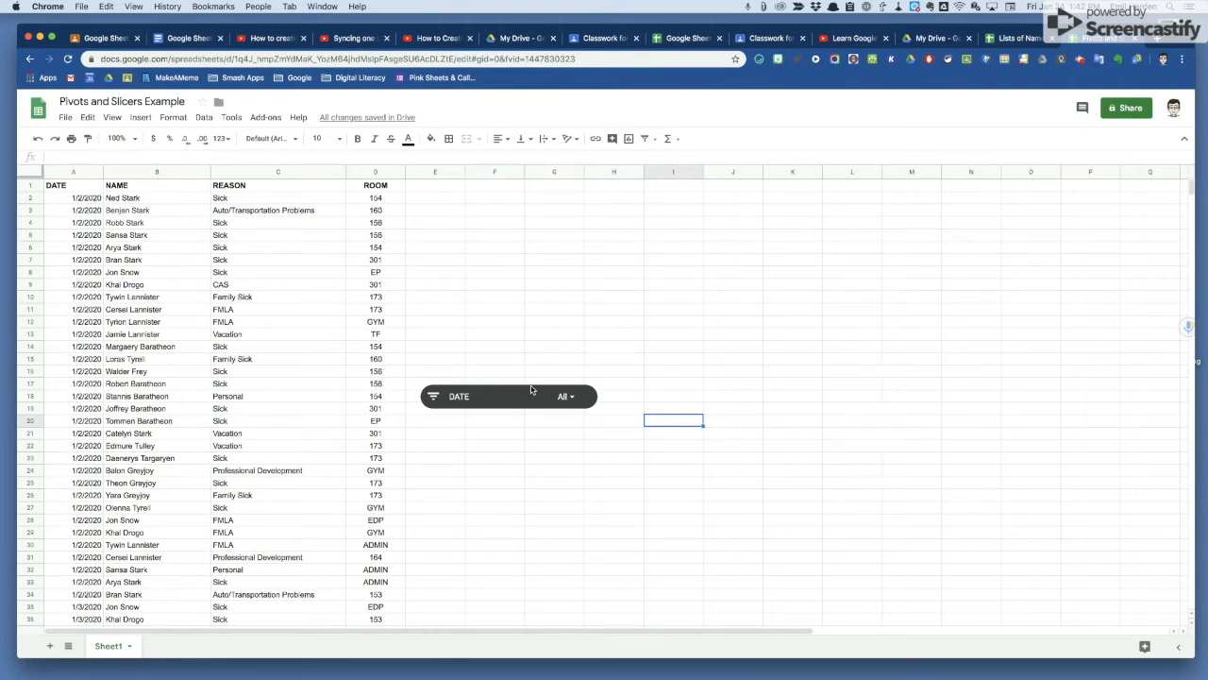
drag(532, 397, 553, 197)
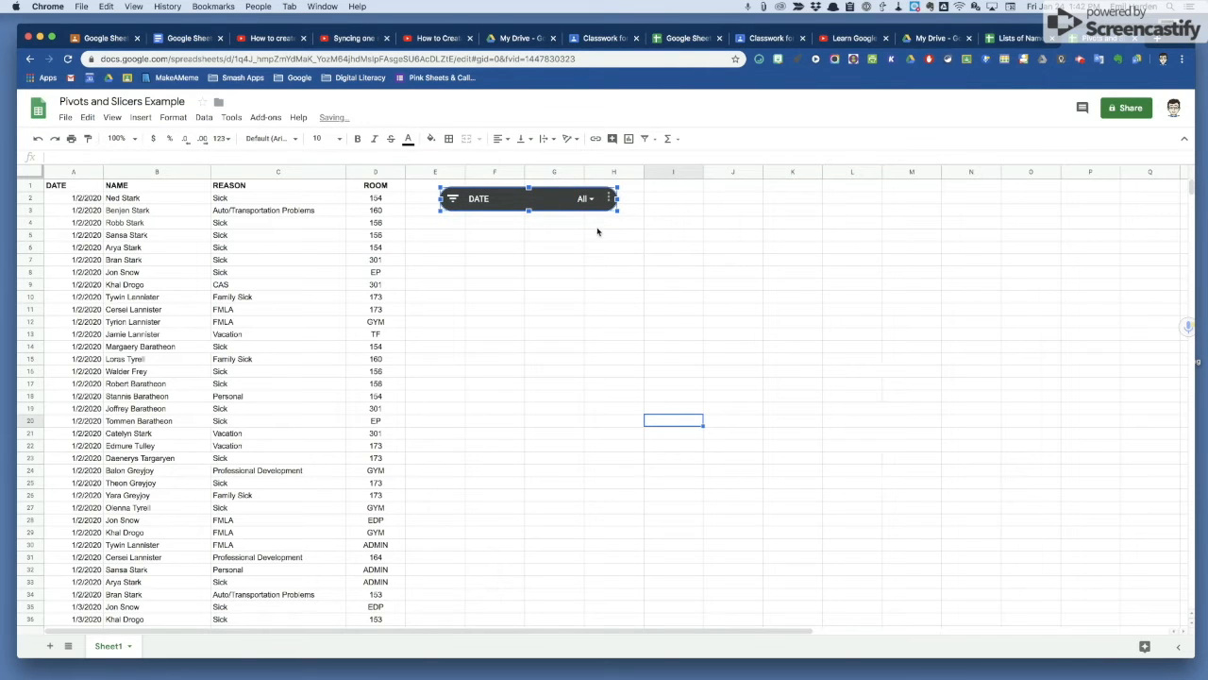
Filter the DATE slicer by values to show only the records for 1/13/2020.
click(592, 200)
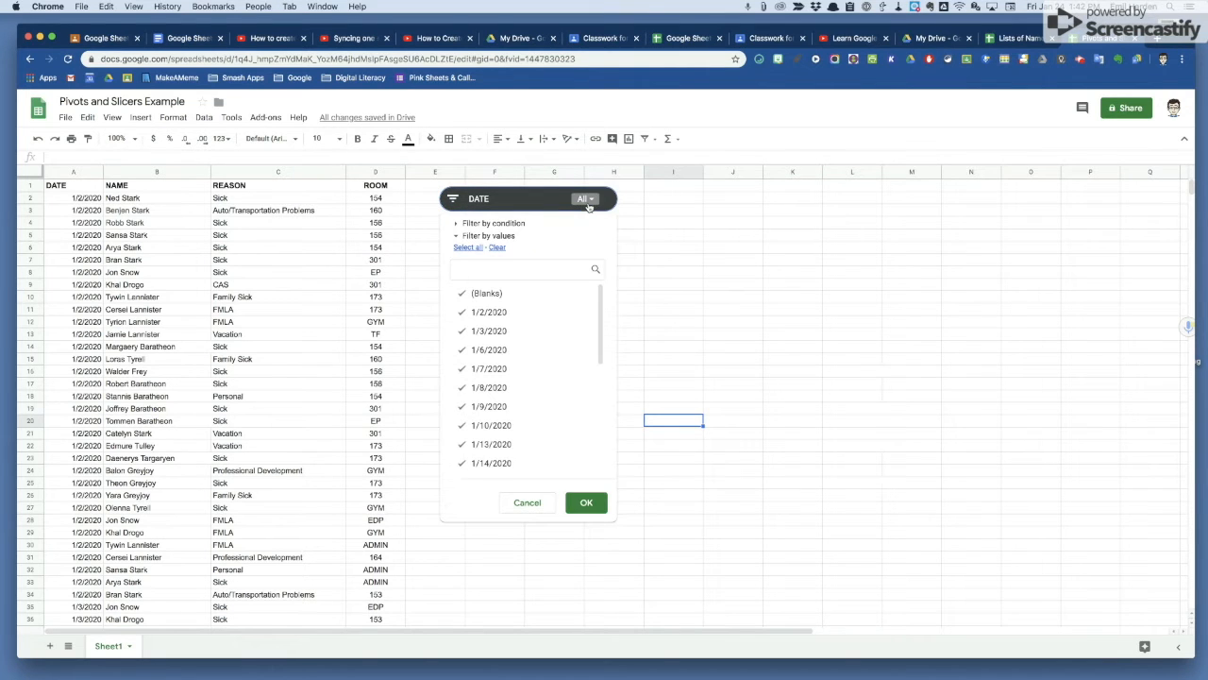
click(498, 247)
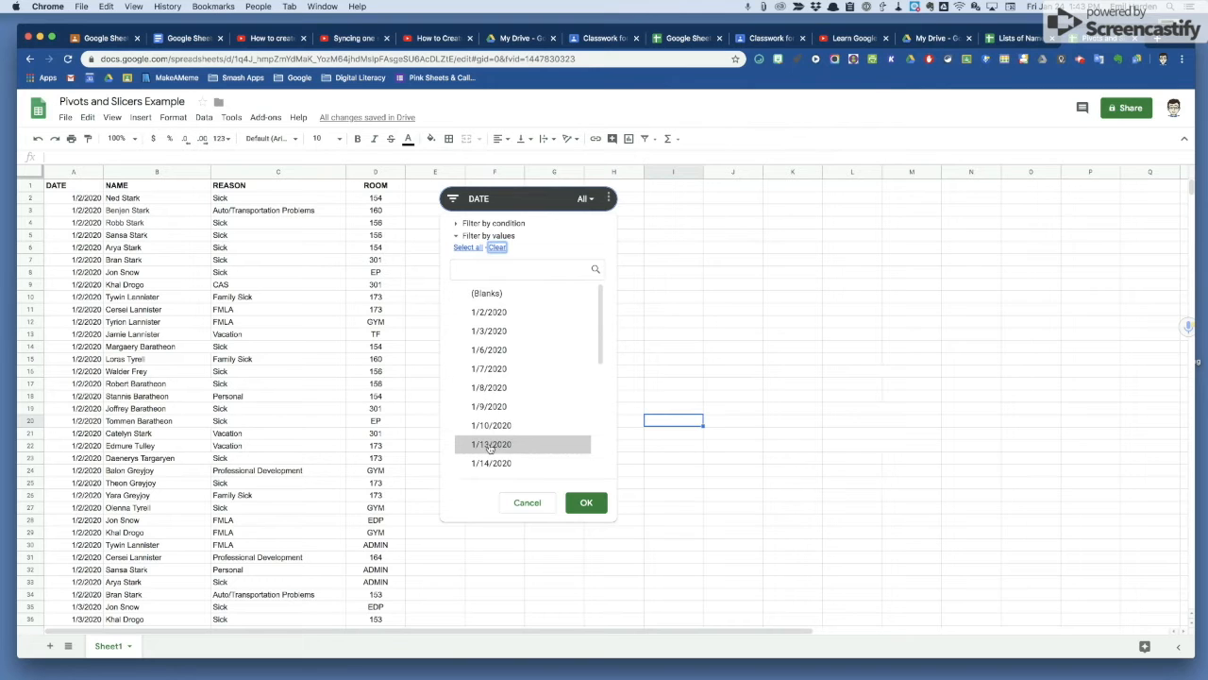
click(489, 447)
click(587, 504)
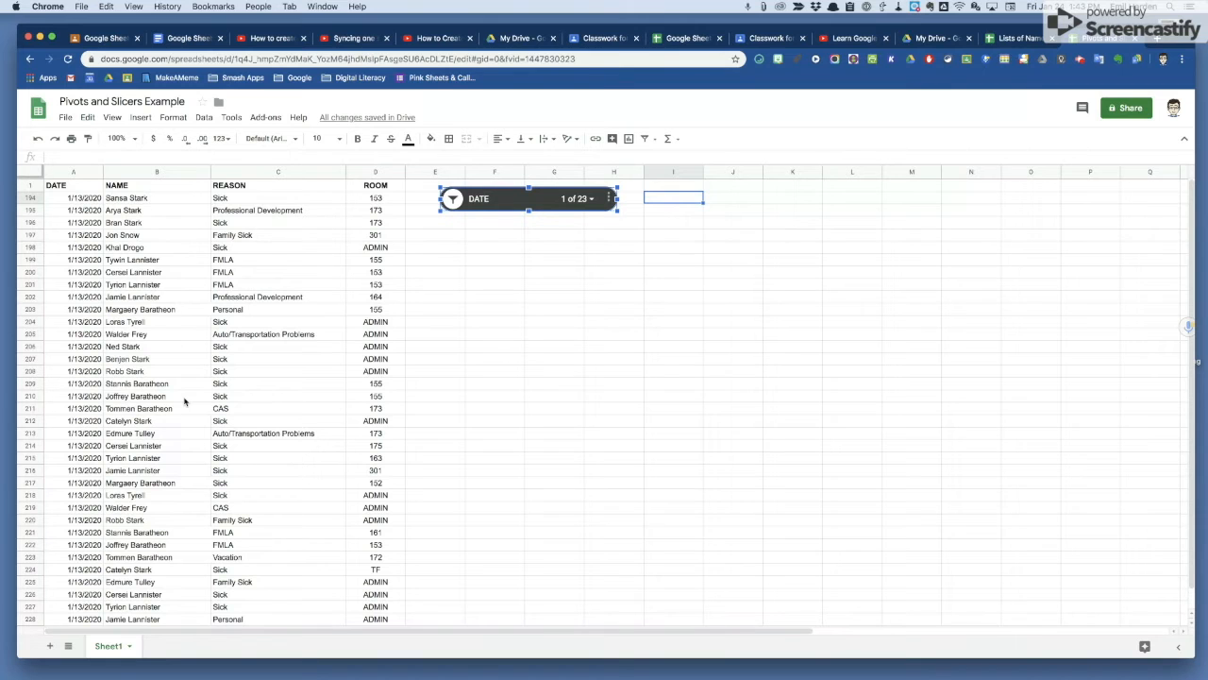
scroll(184, 402, down, 2)
Reset the DATE slicer to include all dates.
click(578, 198)
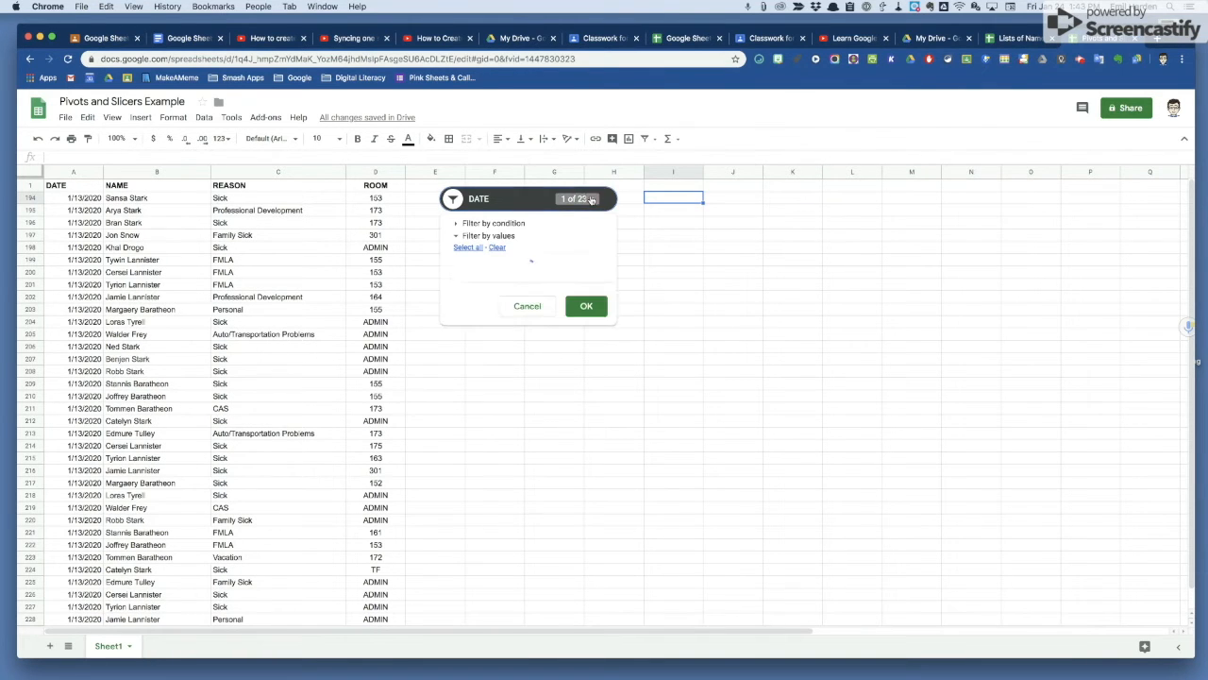
click(477, 247)
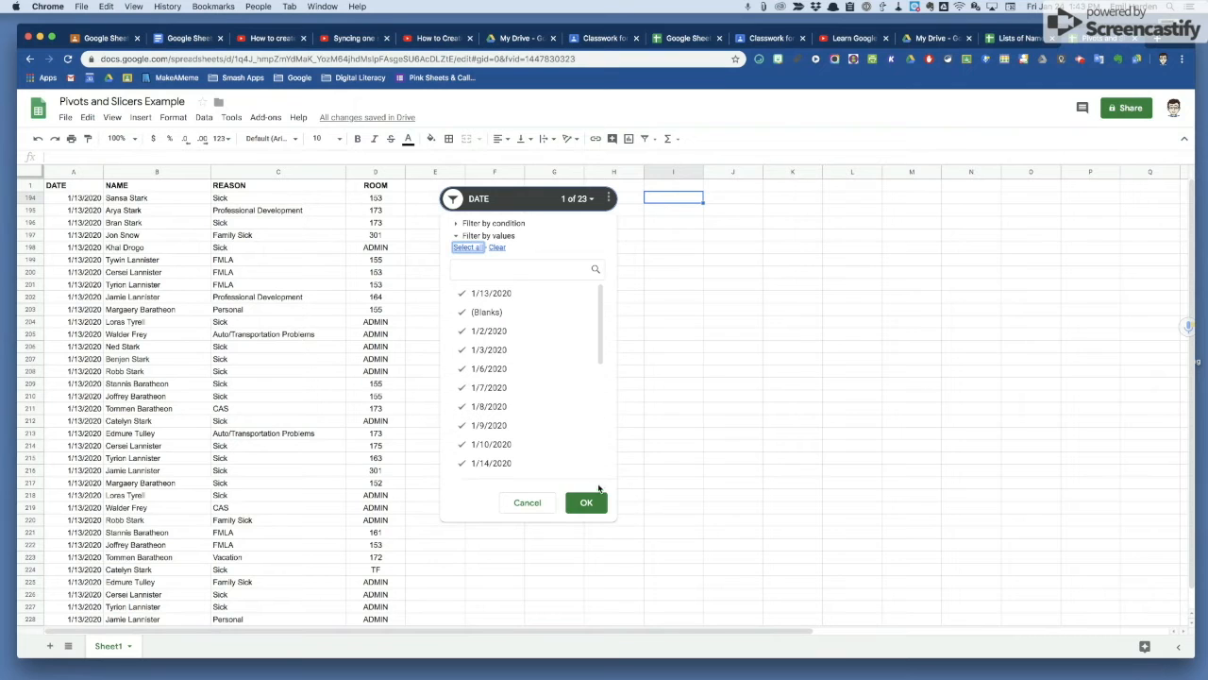
click(589, 504)
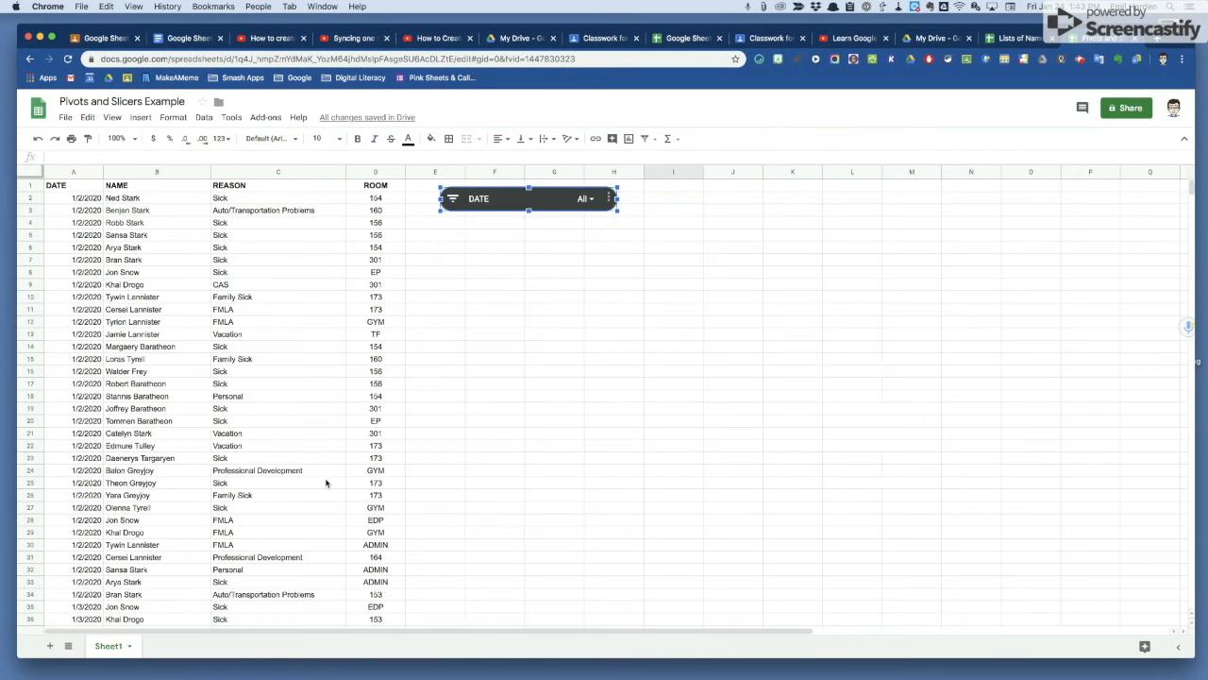
Try to insert a second slicer with only the empty cell F8 selected.
click(500, 274)
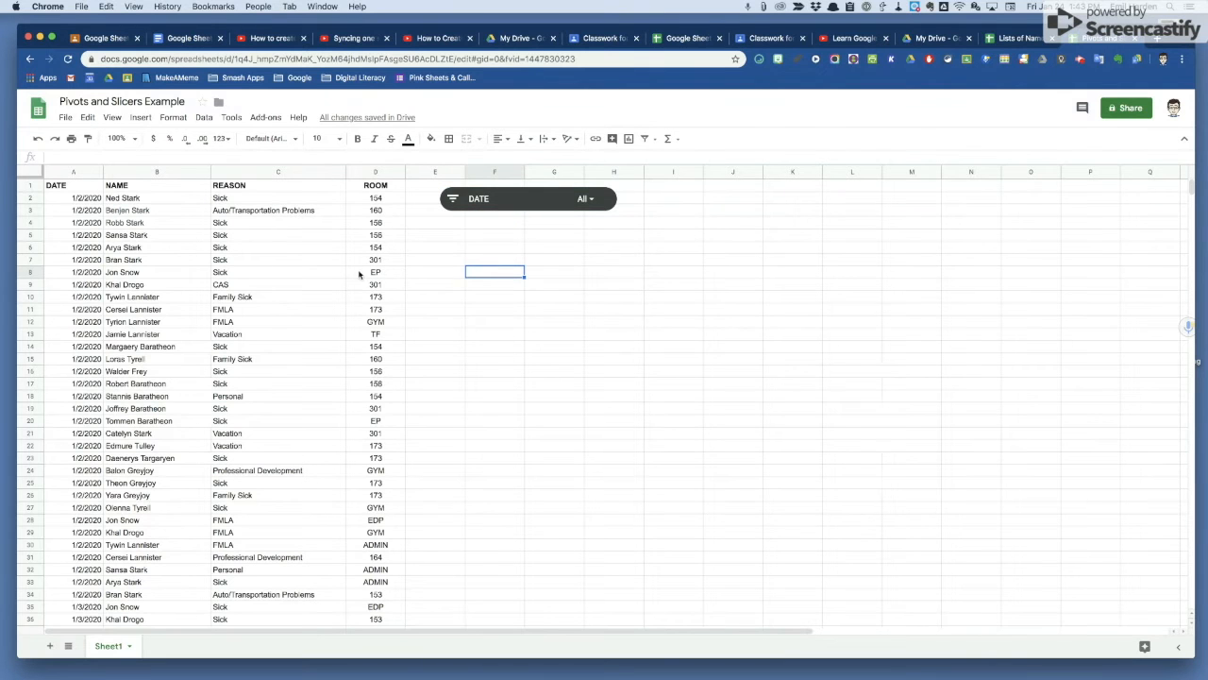
click(206, 118)
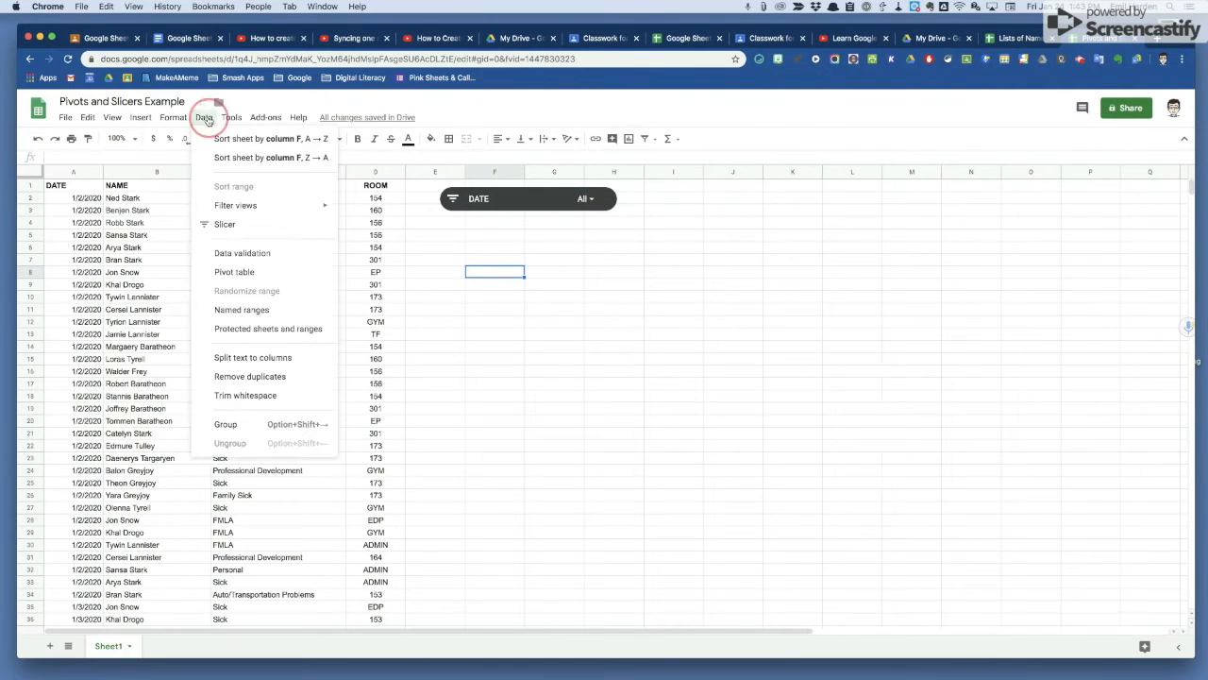
click(233, 226)
click(734, 400)
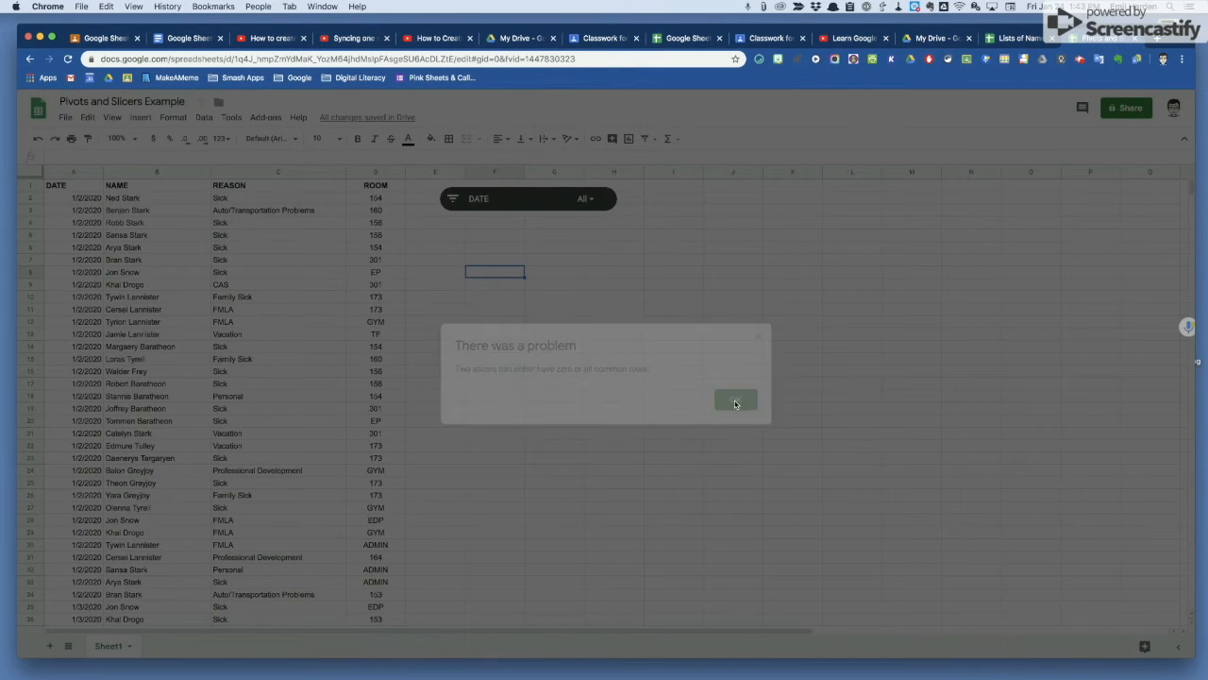
Insert a second slicer covering the entire sheet and set its column to NAME.
click(43, 175)
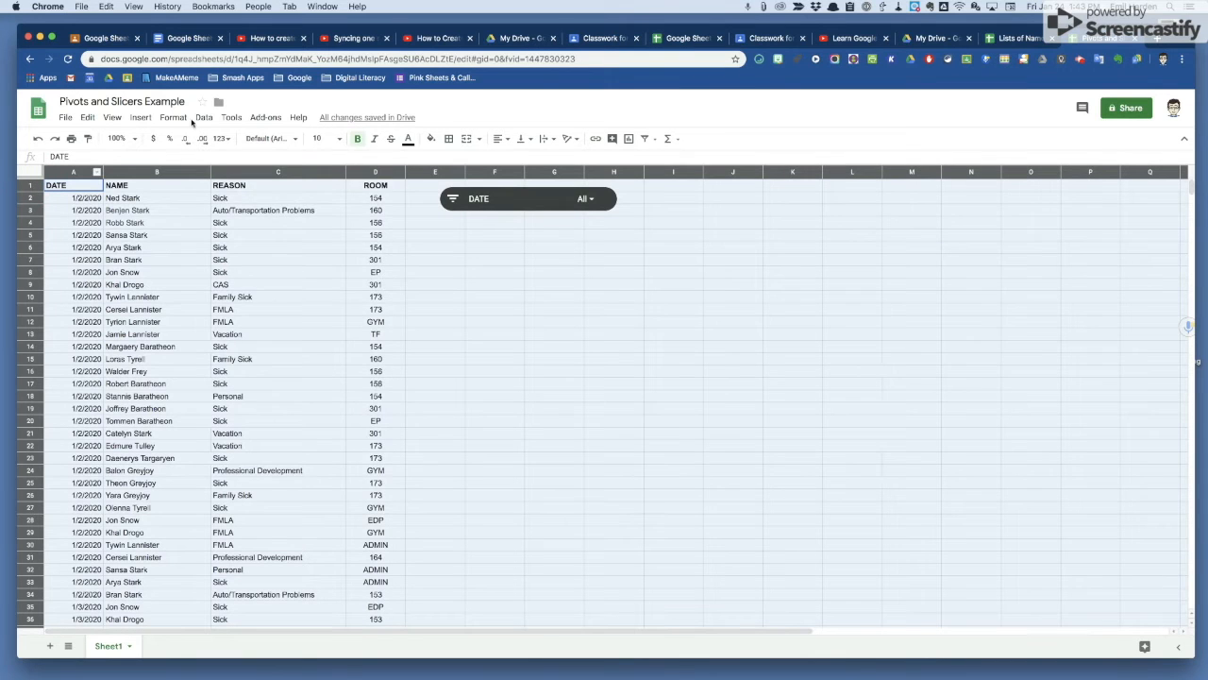
click(204, 117)
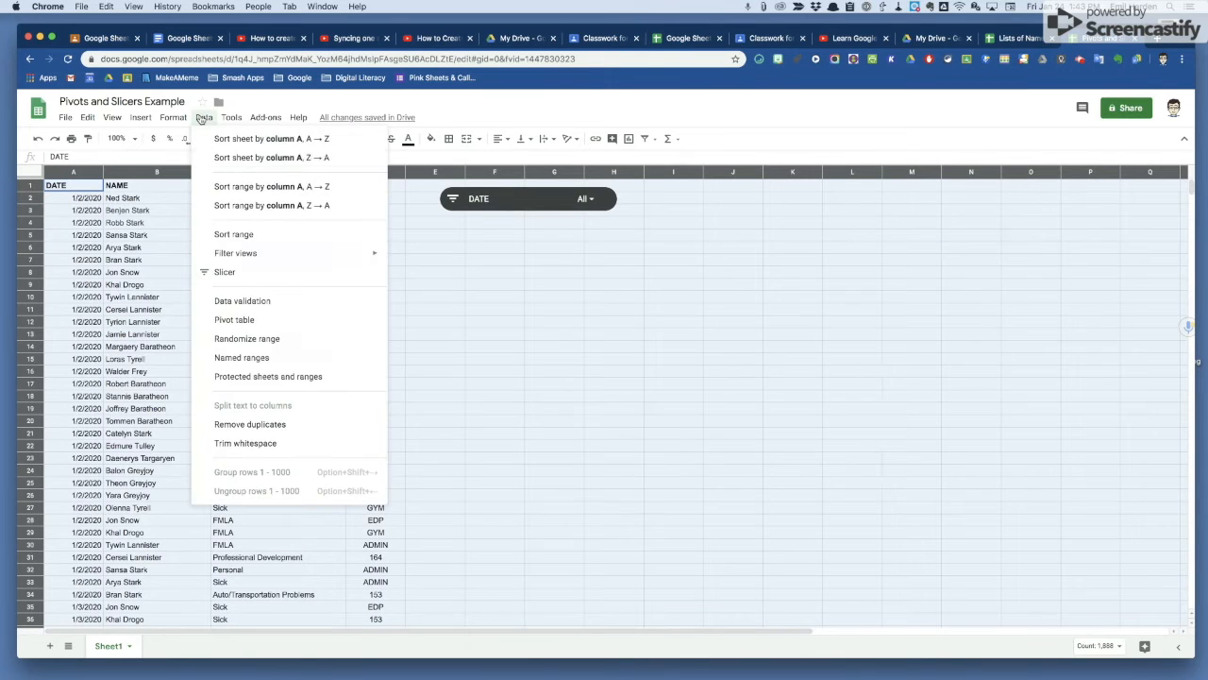
click(241, 271)
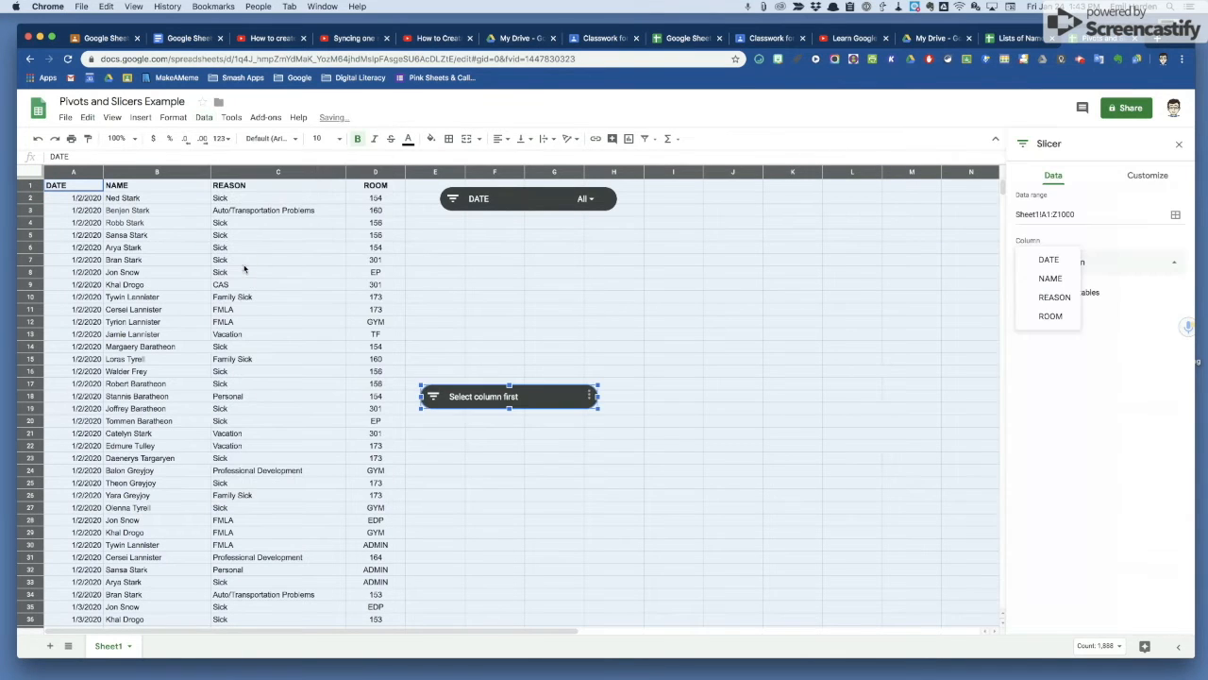
click(1056, 279)
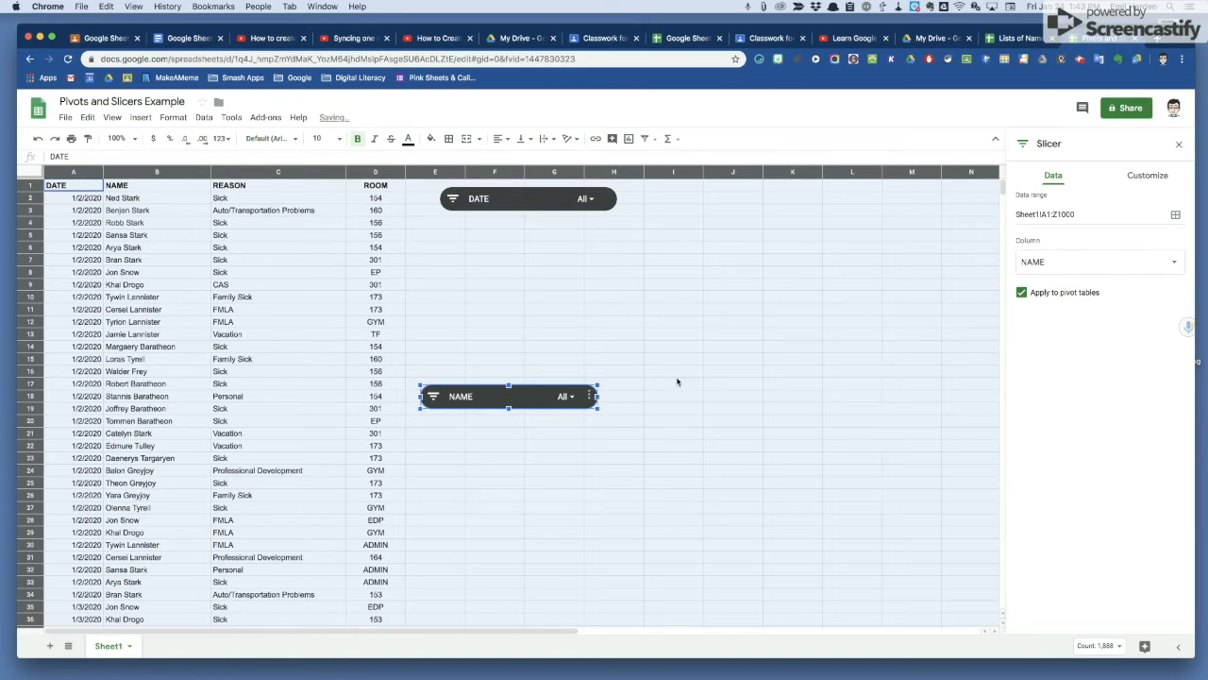
click(1178, 148)
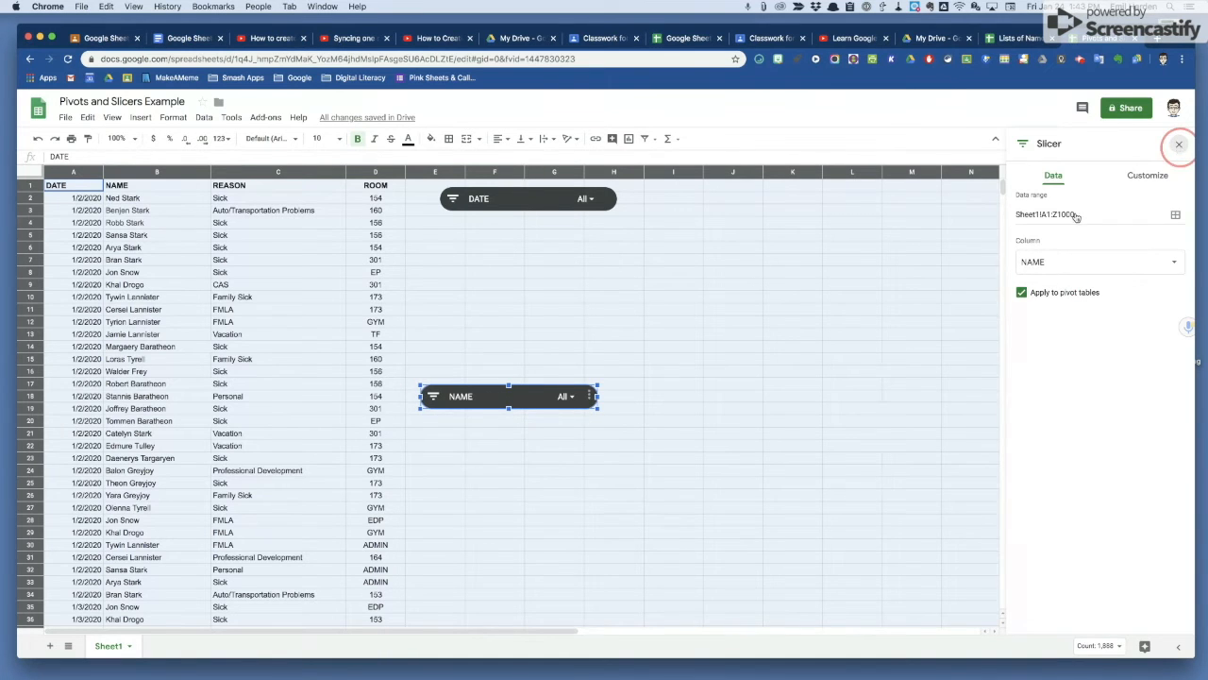
Move the NAME slicer up below the DATE slicer, around row 7.
click(539, 406)
drag(538, 406, 562, 267)
click(554, 326)
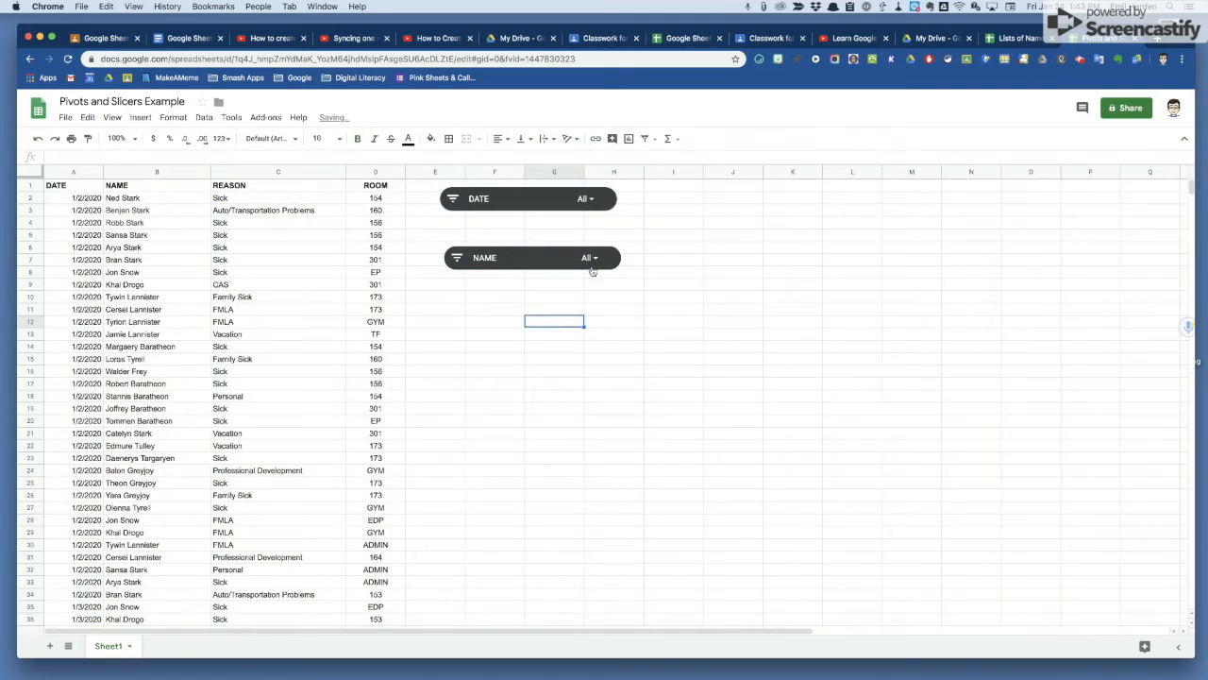
Filter the NAME slicer by values to show only a single person's absence records.
click(589, 258)
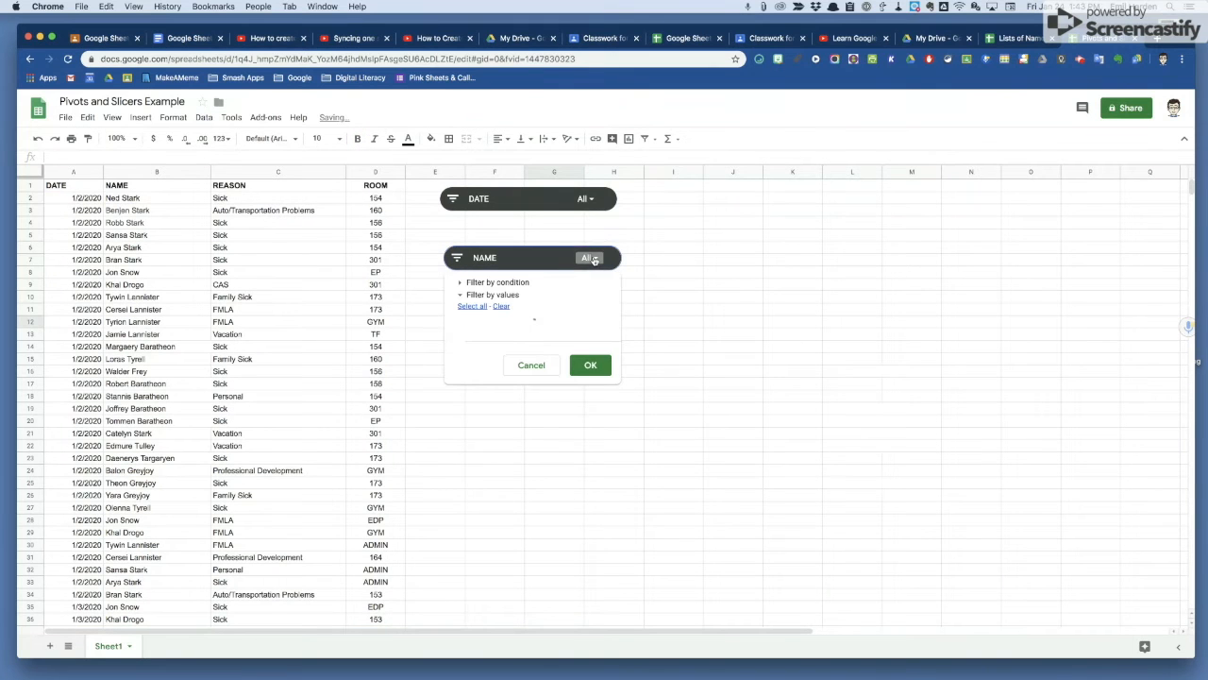
click(500, 305)
scroll(569, 396, down, 1)
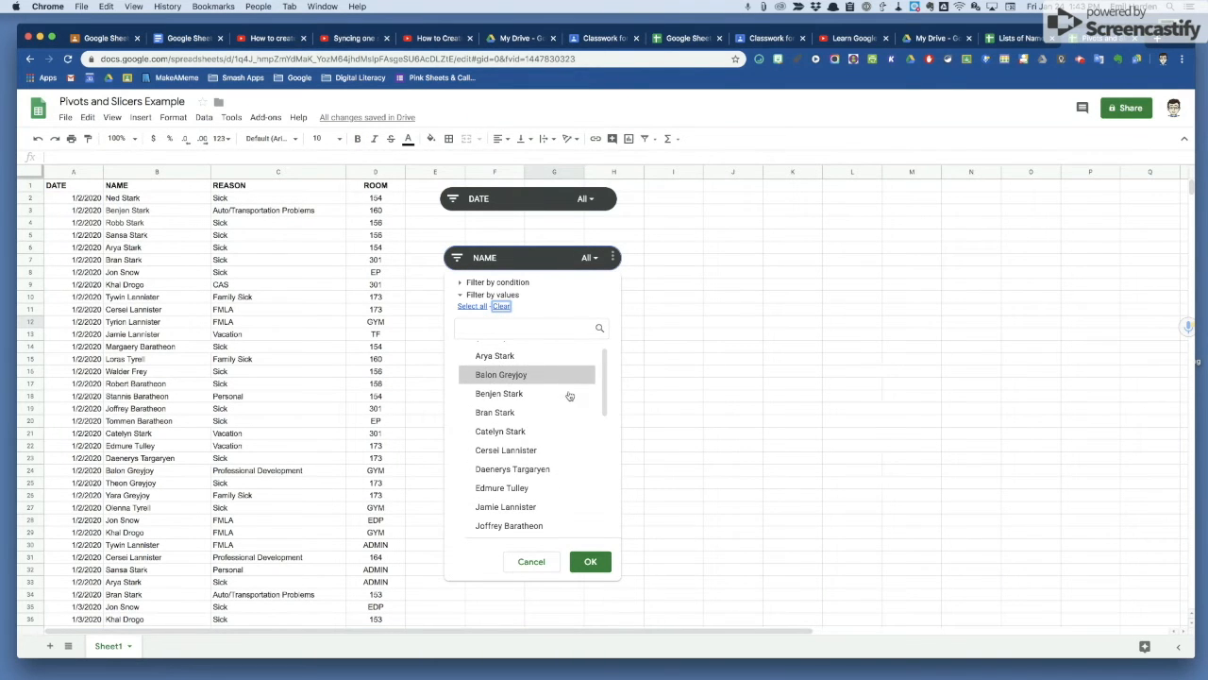
click(534, 469)
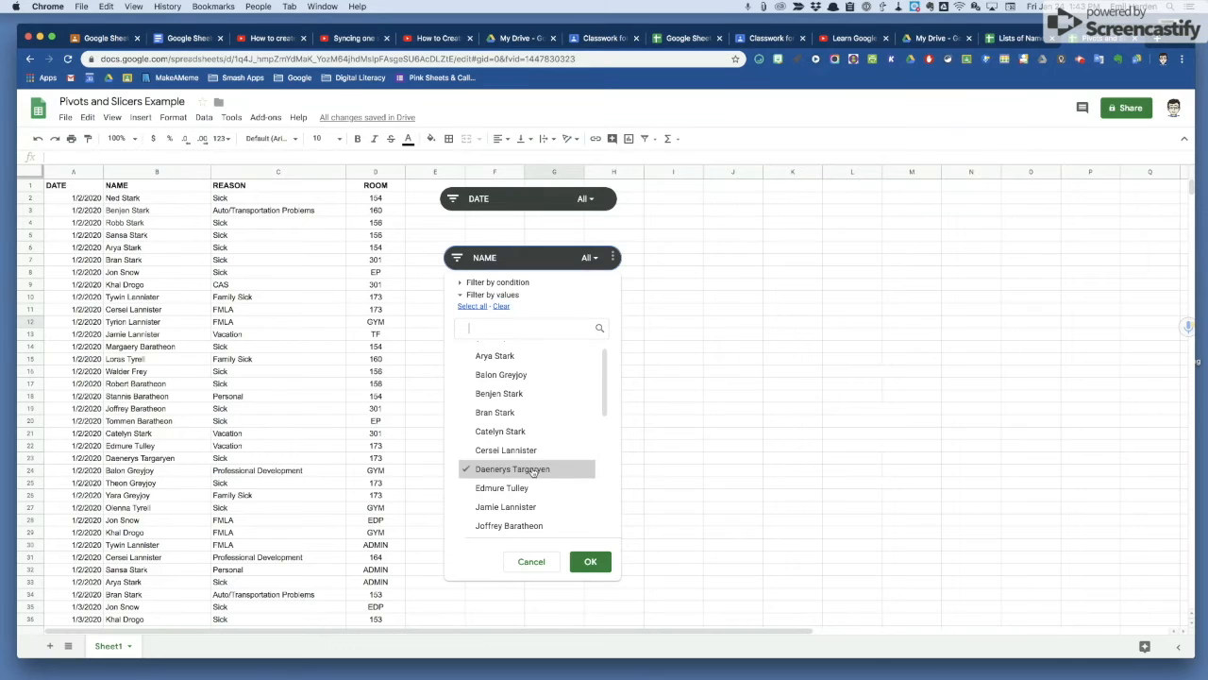
click(590, 563)
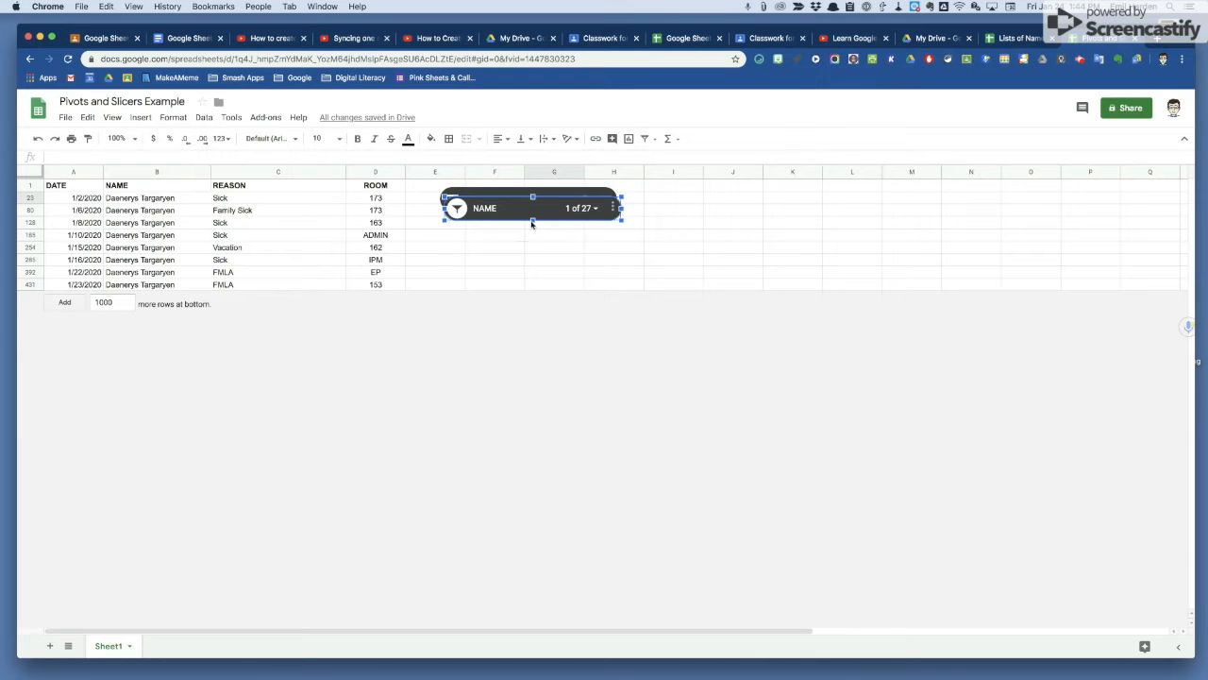
Reset the NAME slicer to include all names and align it directly beneath the DATE slicer, around row 5.
click(595, 209)
click(472, 256)
click(590, 512)
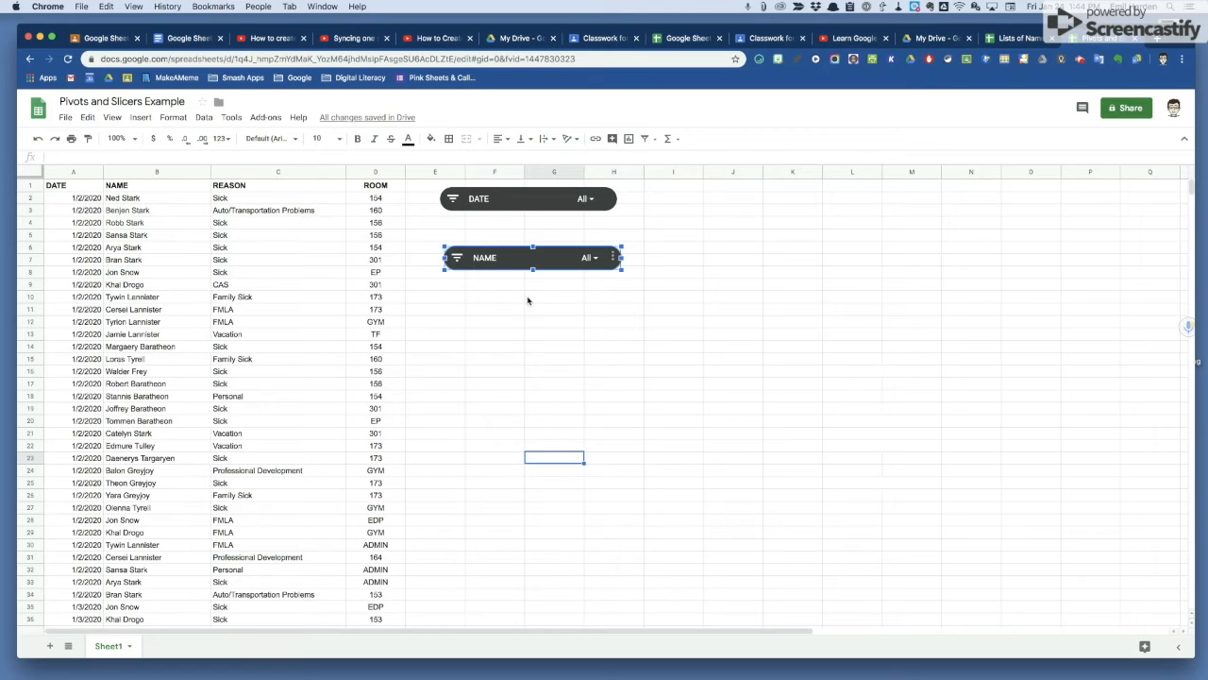
drag(506, 258, 502, 236)
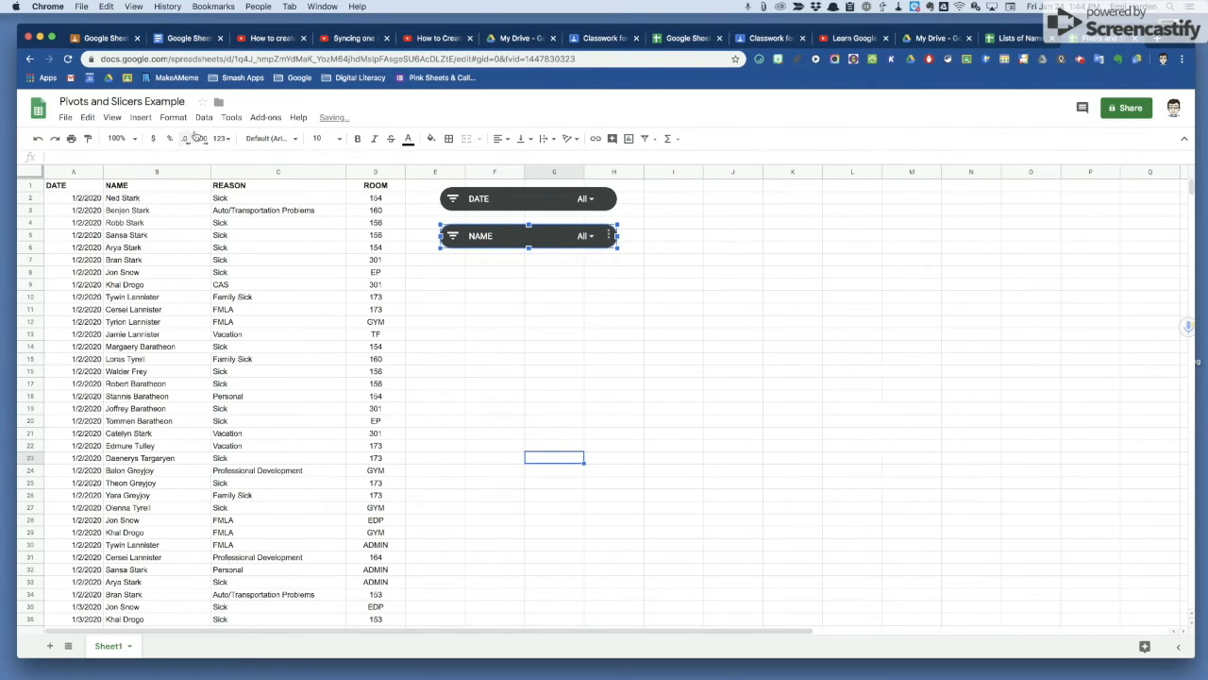
Try to insert a third slicer without first selecting the sheet's data.
click(203, 118)
click(224, 224)
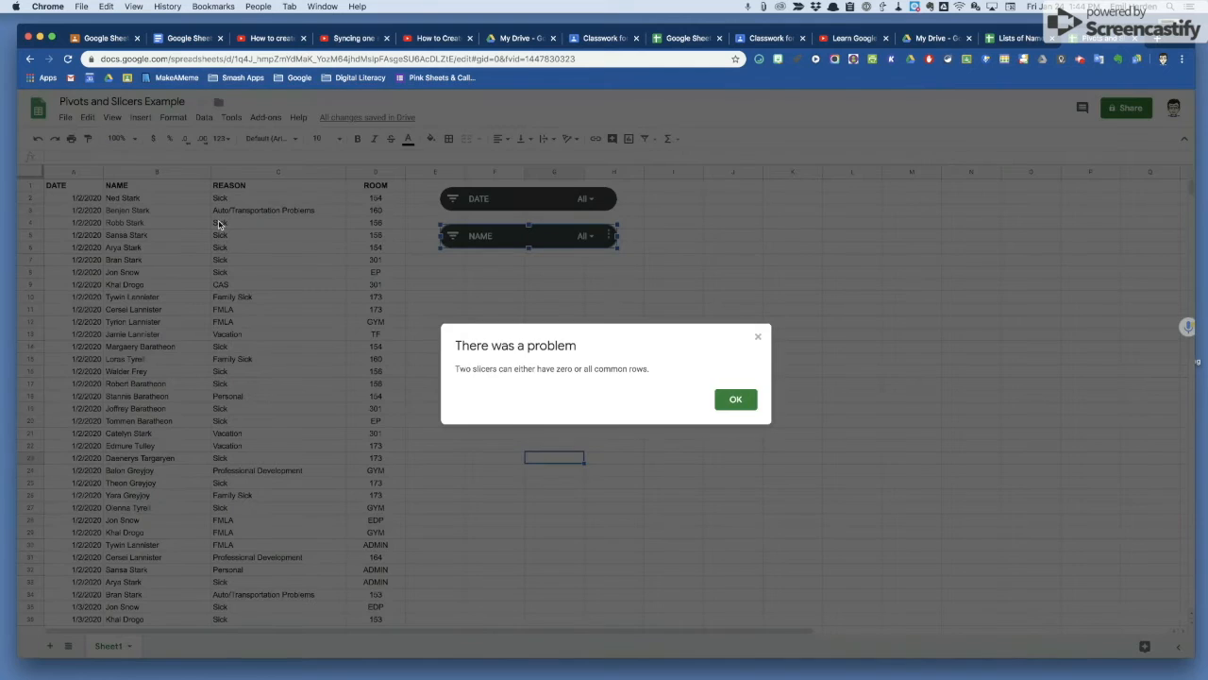
click(735, 401)
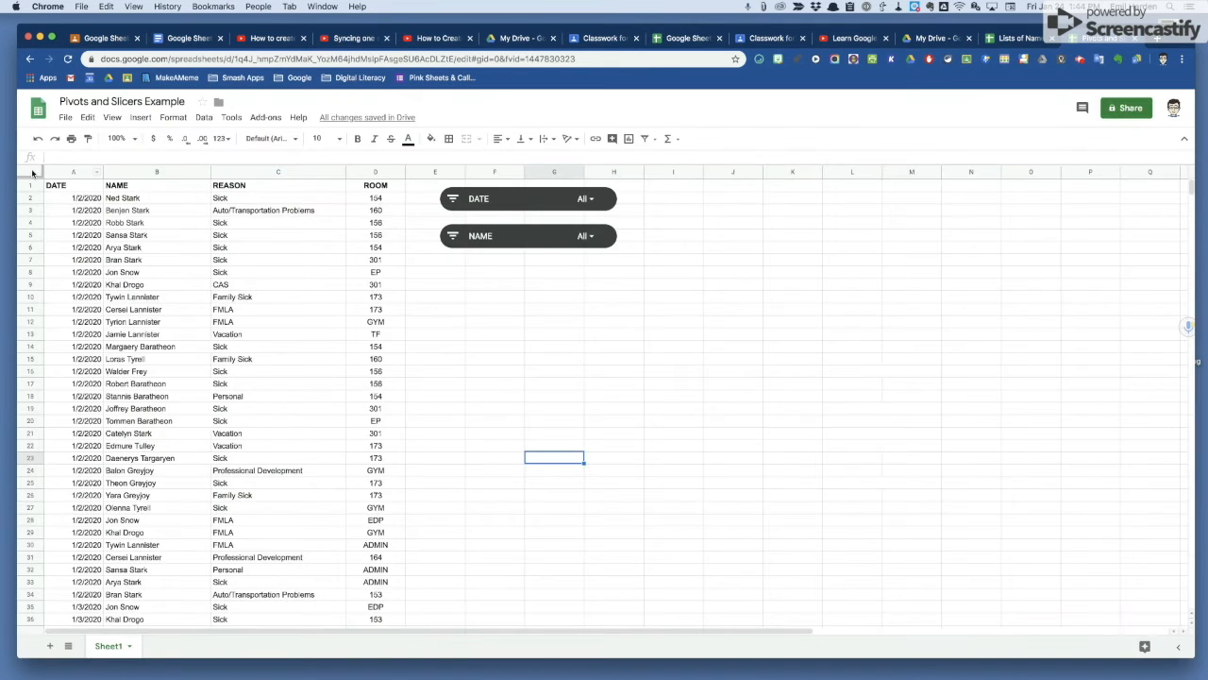
Insert a slicer for the ROOM column covering the whole sheet's data and align it beneath the NAME slicer, around row 8.
click(32, 172)
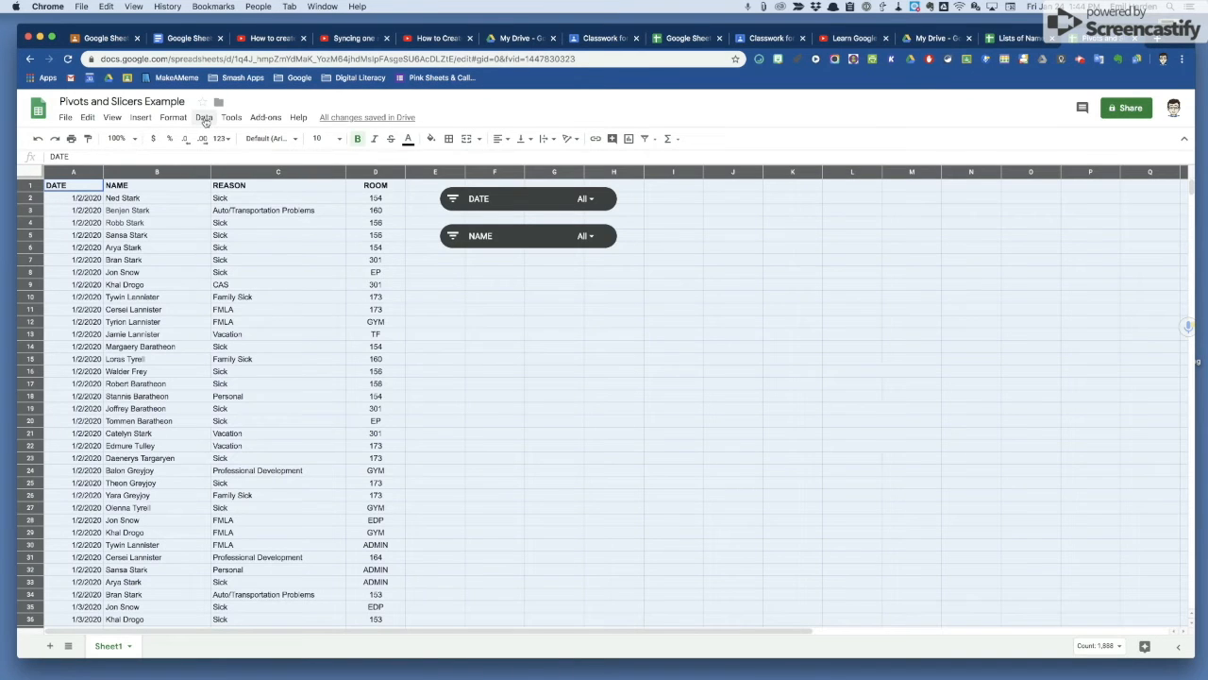
click(204, 119)
click(246, 269)
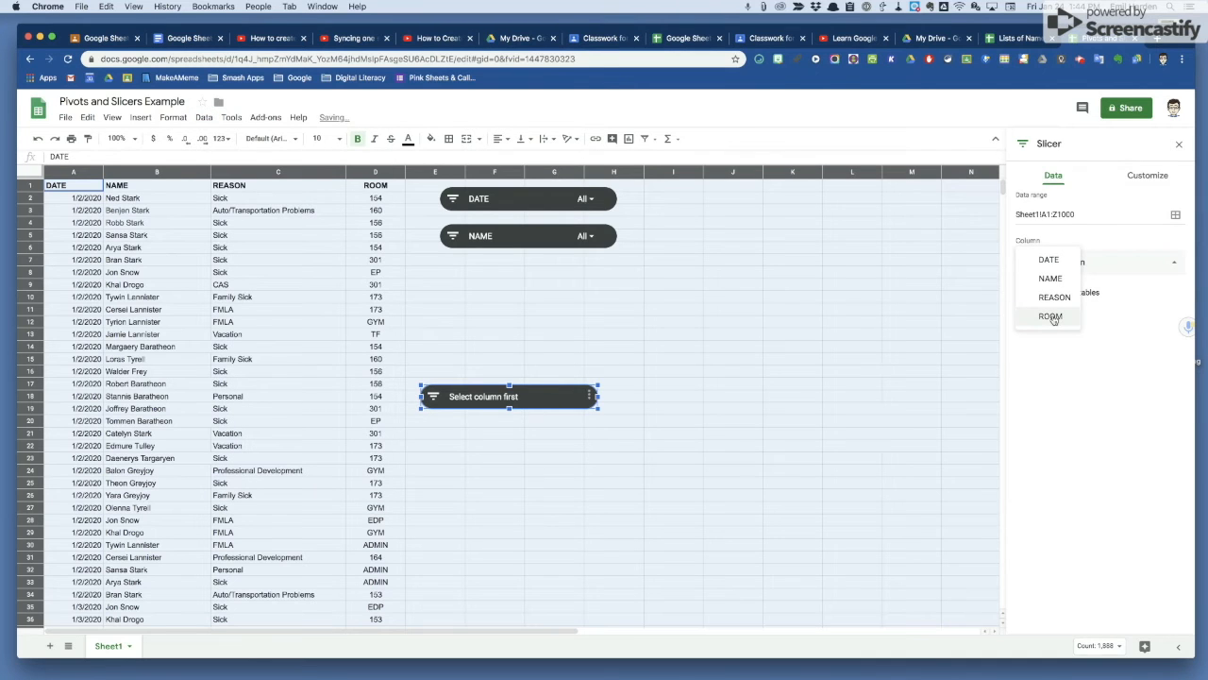
click(1051, 318)
click(537, 397)
drag(537, 396, 558, 273)
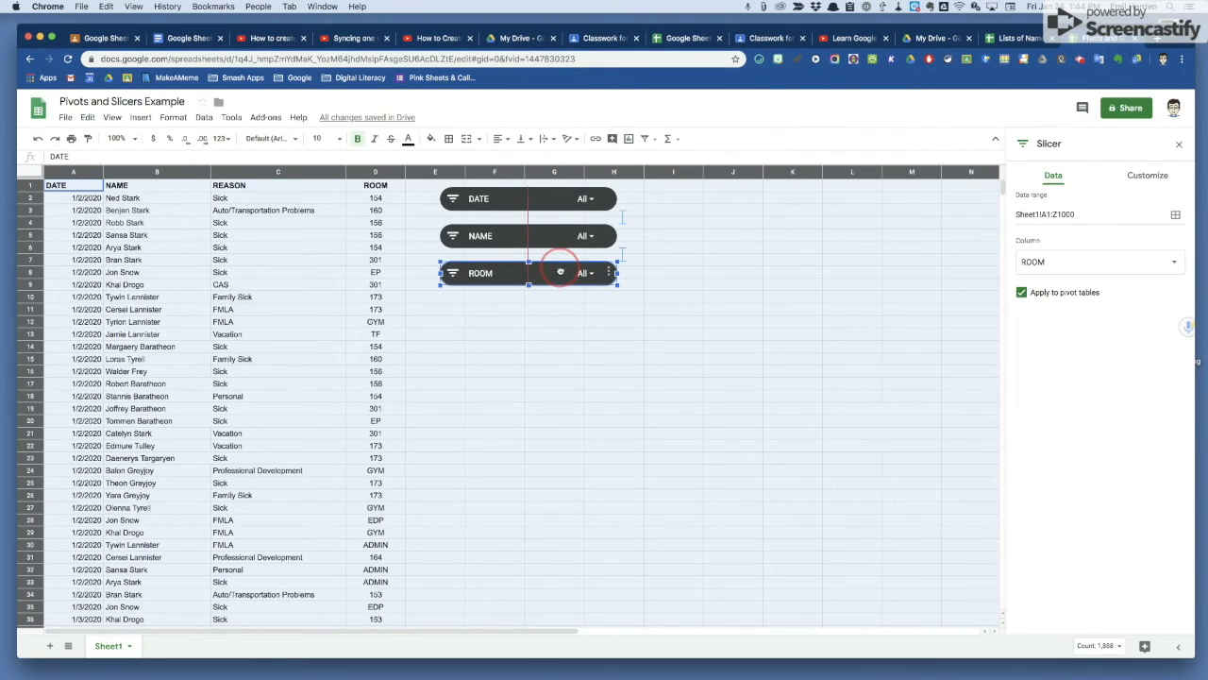
click(631, 373)
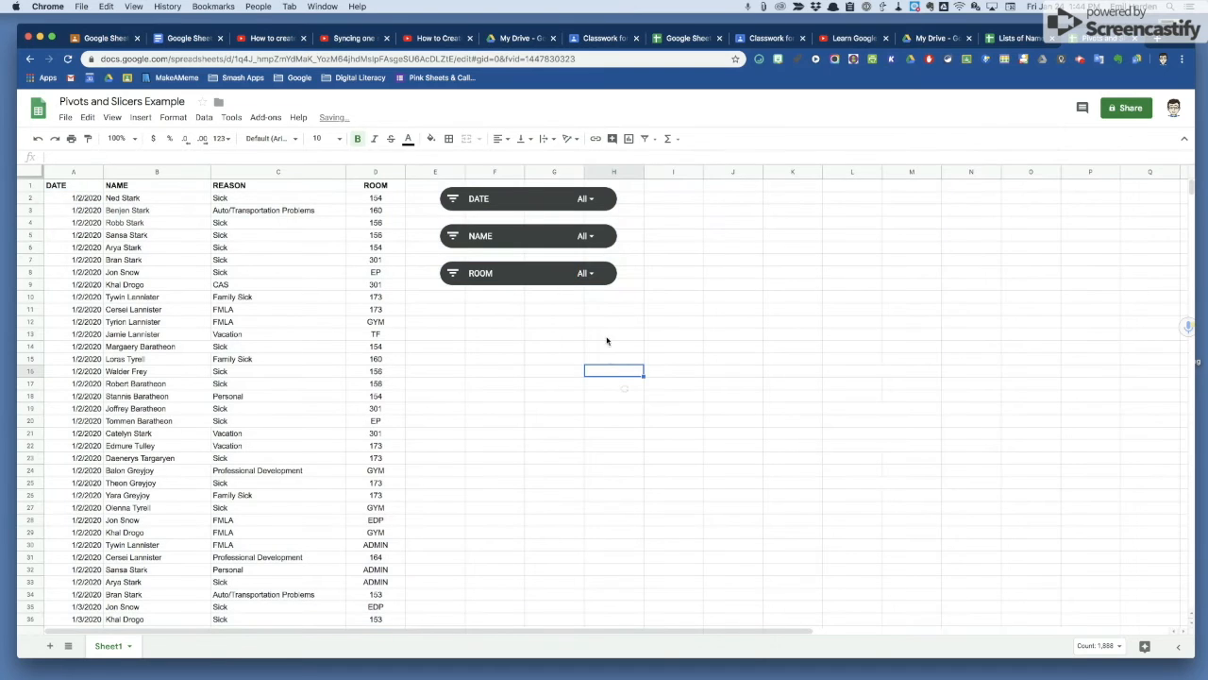
Filter the ROOM slicer by values to show only the EP records.
click(591, 274)
click(496, 321)
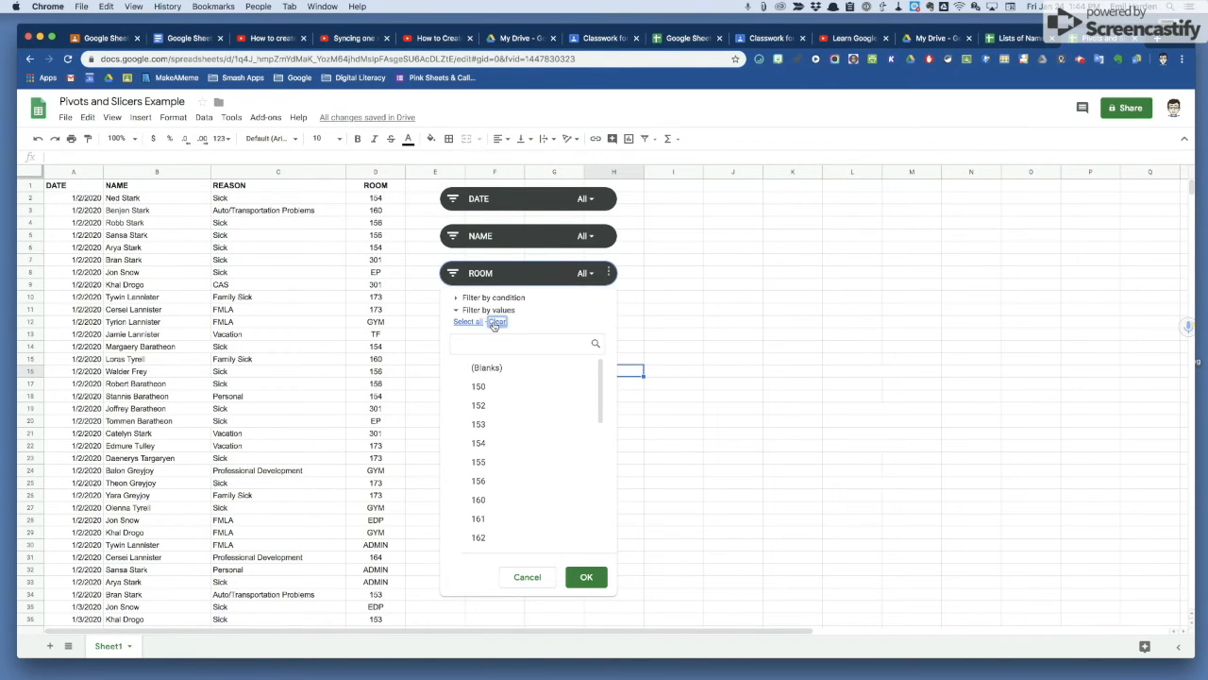
scroll(534, 444, down, 5)
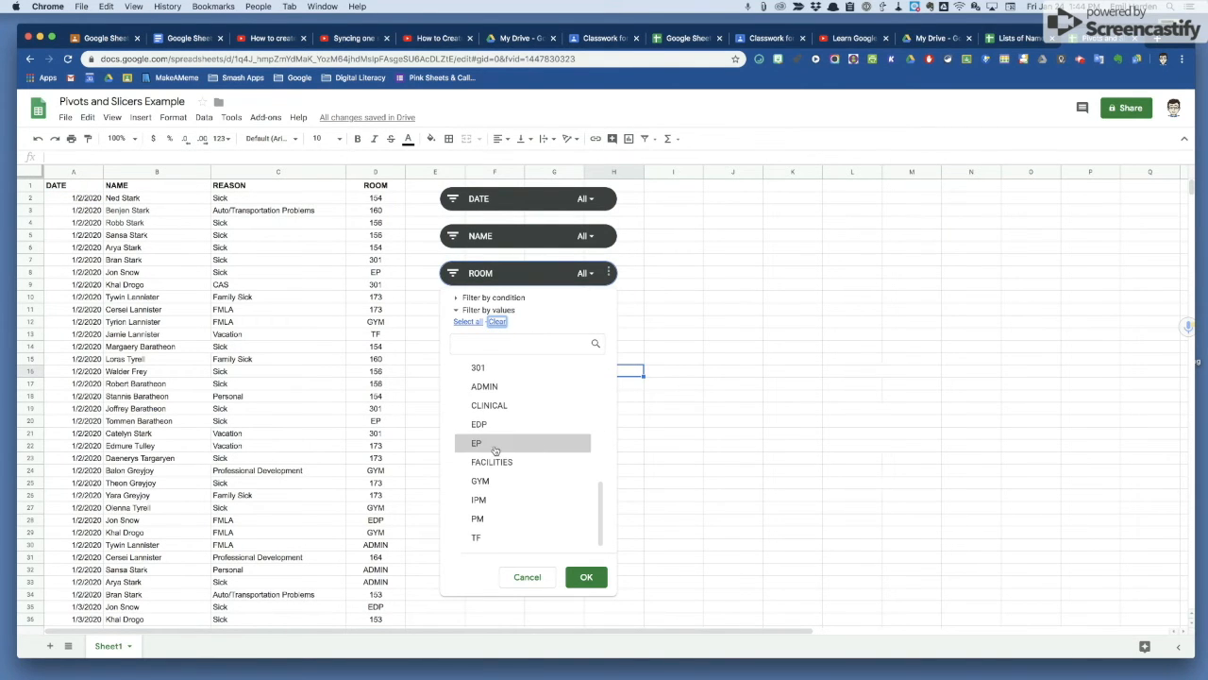
click(486, 446)
click(587, 577)
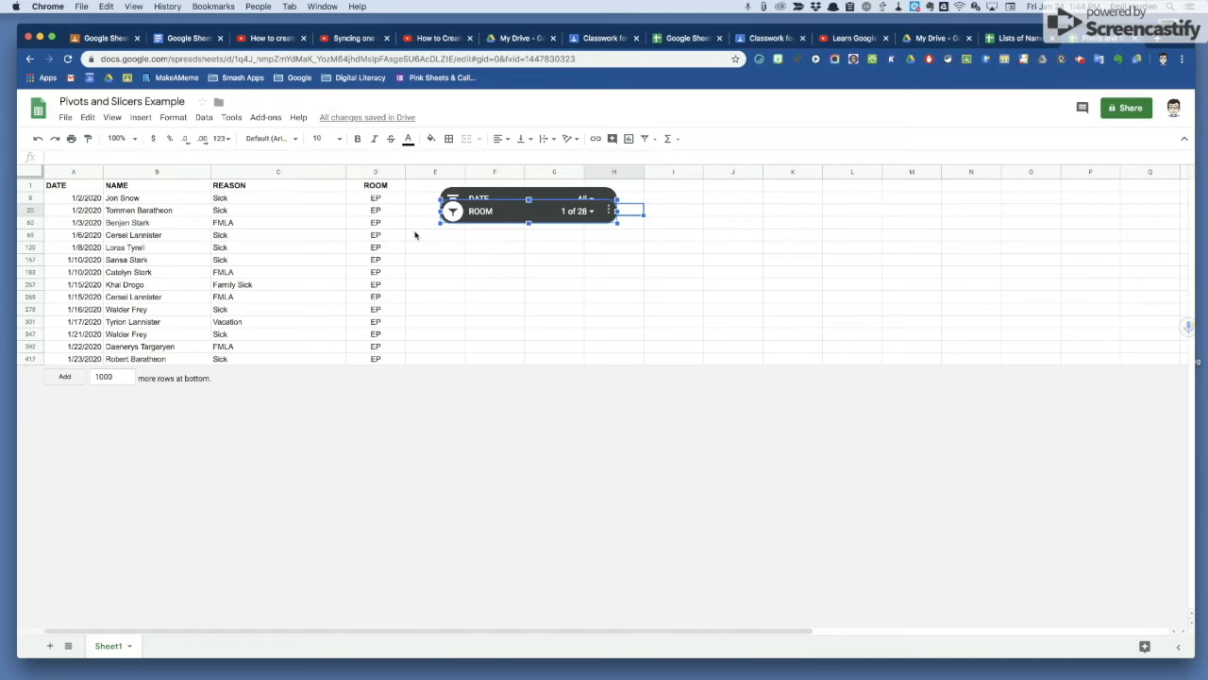
Reset the ROOM slicer to include all room values.
click(593, 211)
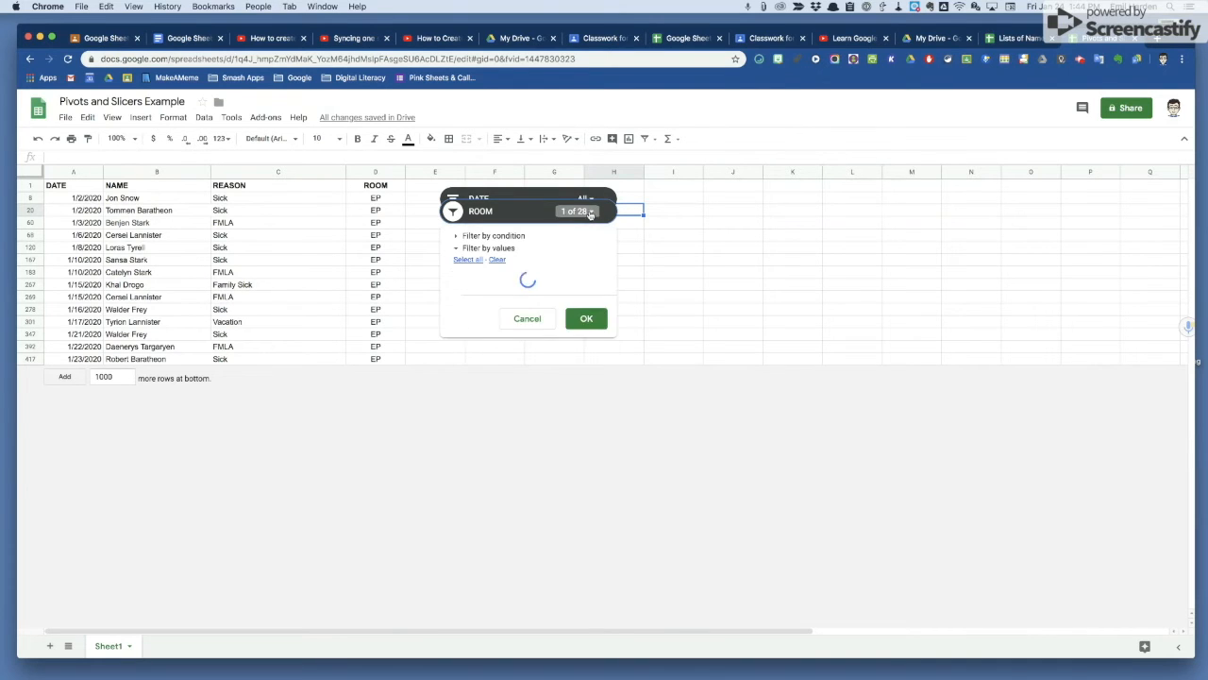
click(469, 262)
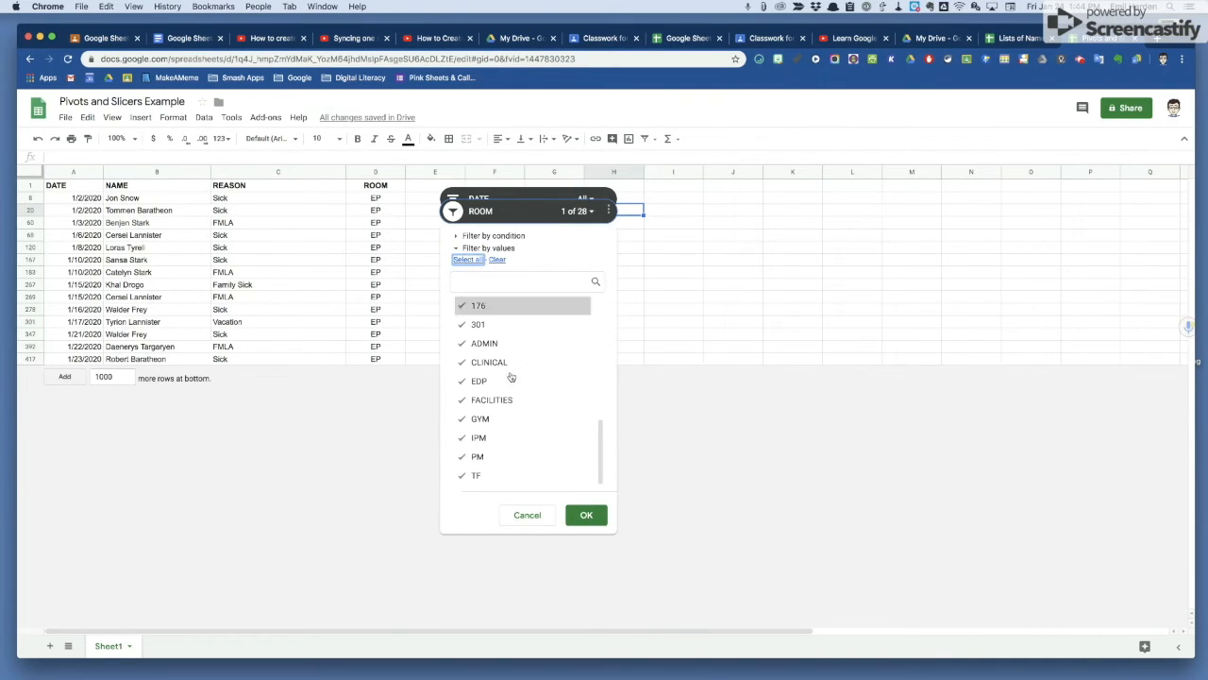
click(586, 517)
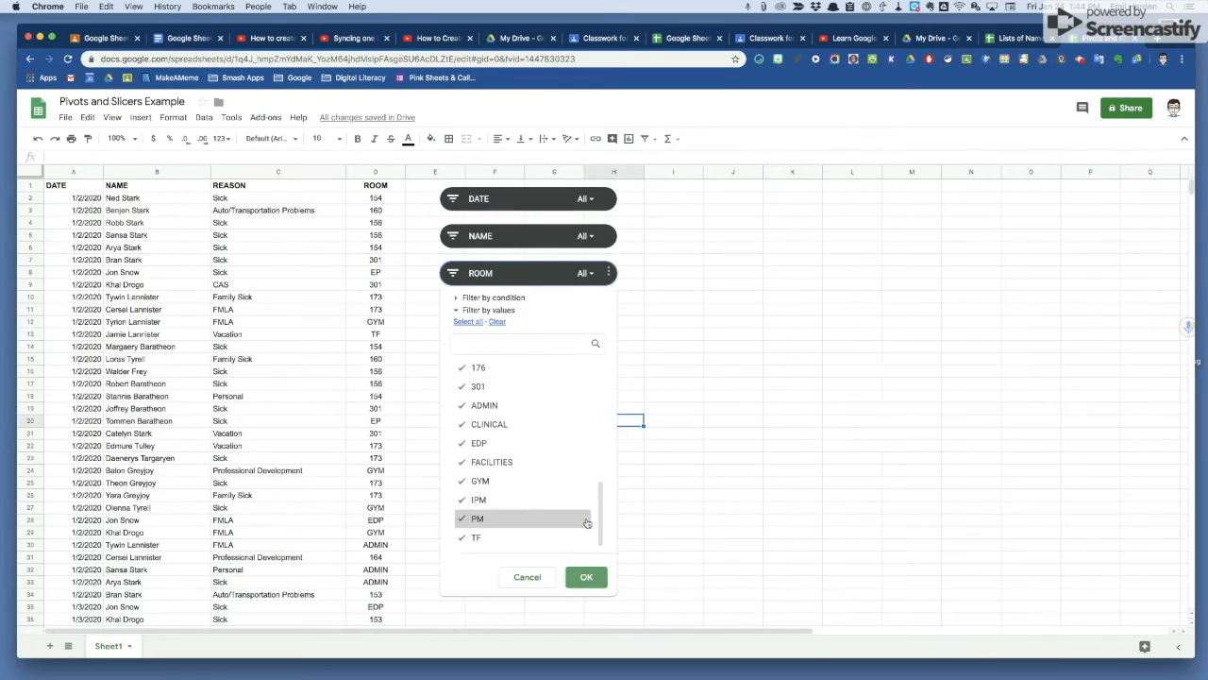
click(711, 448)
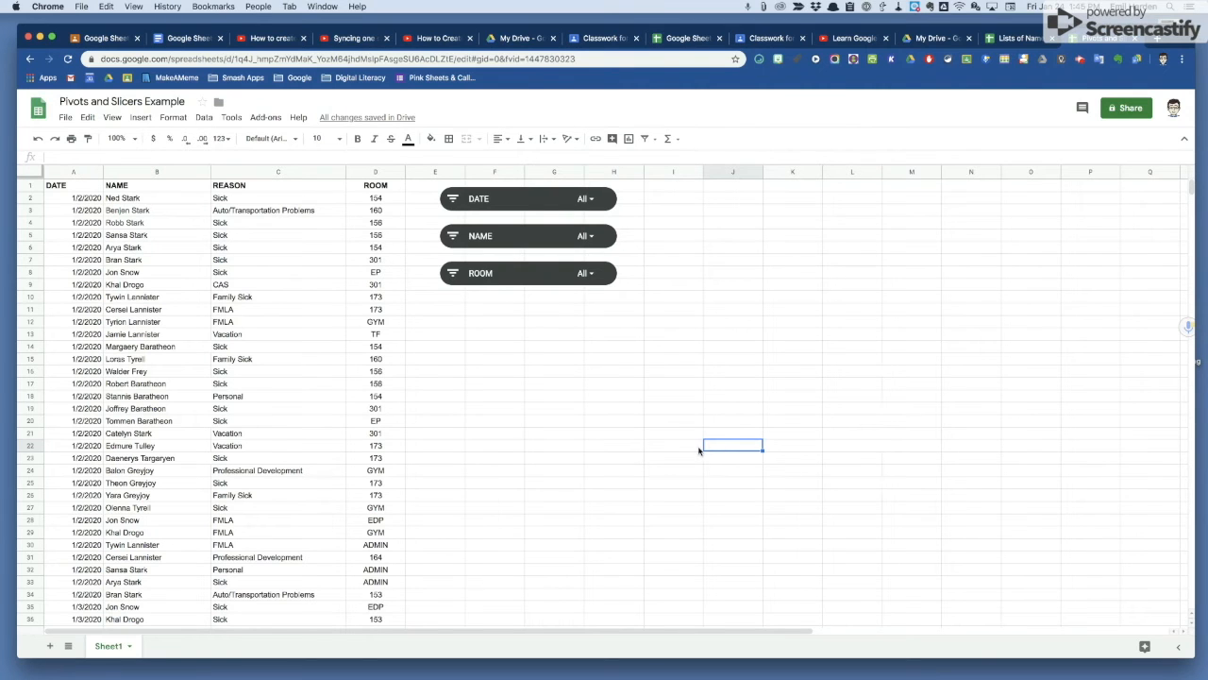
Create a pivot table in a new sheet using all of Sheet1 (rows 1:1000) as its data range.
click(205, 118)
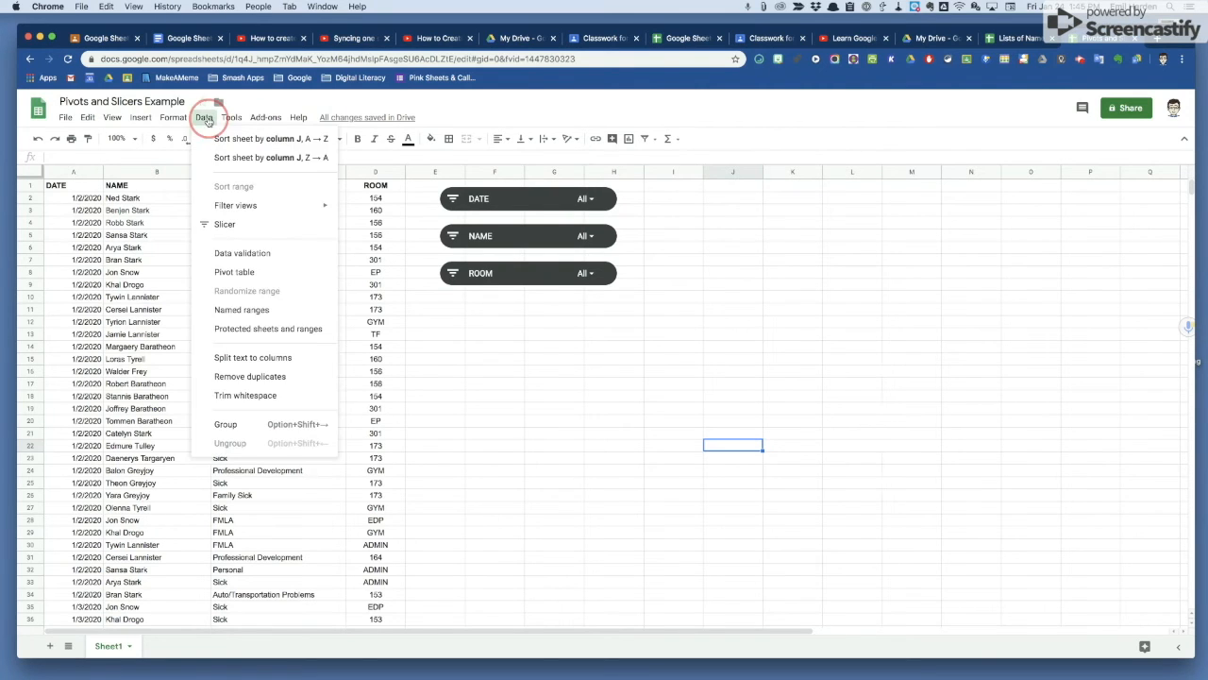
click(242, 272)
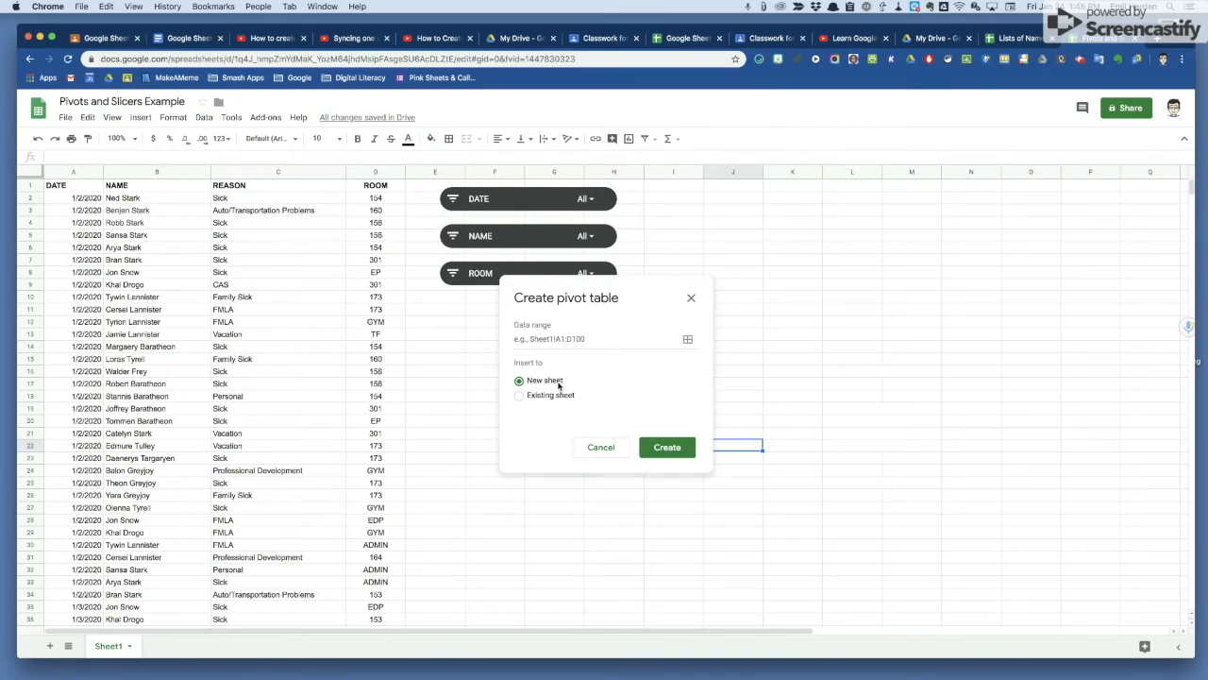
click(689, 339)
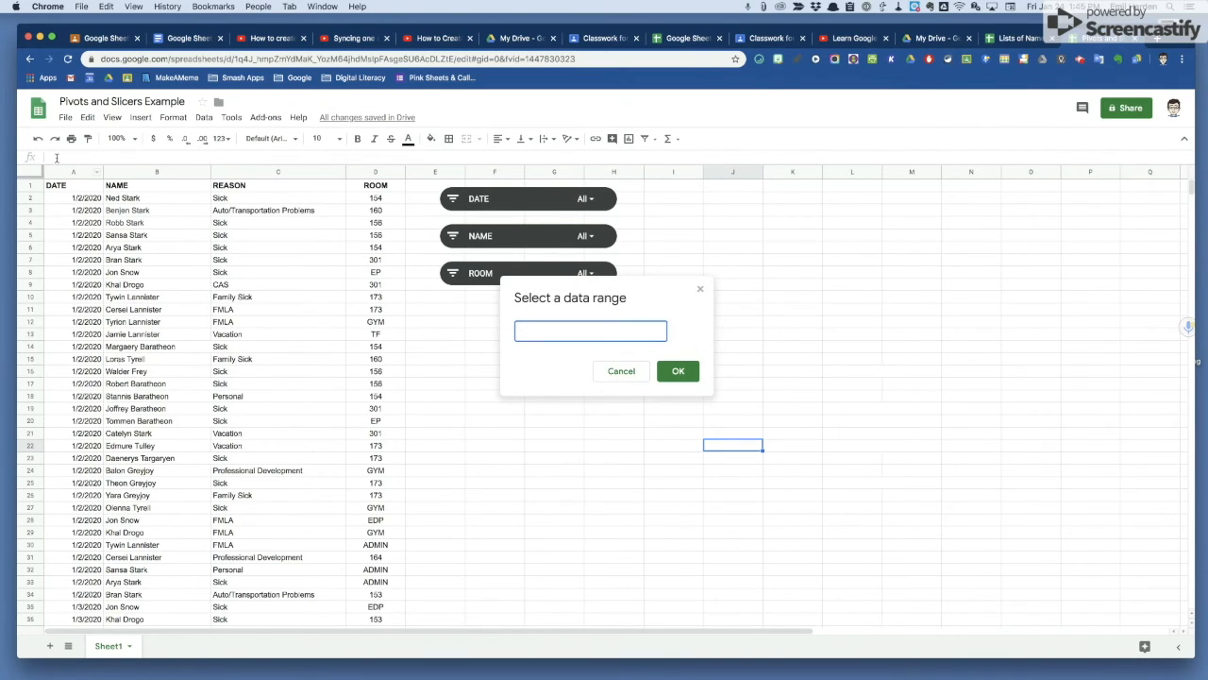
click(29, 175)
click(678, 370)
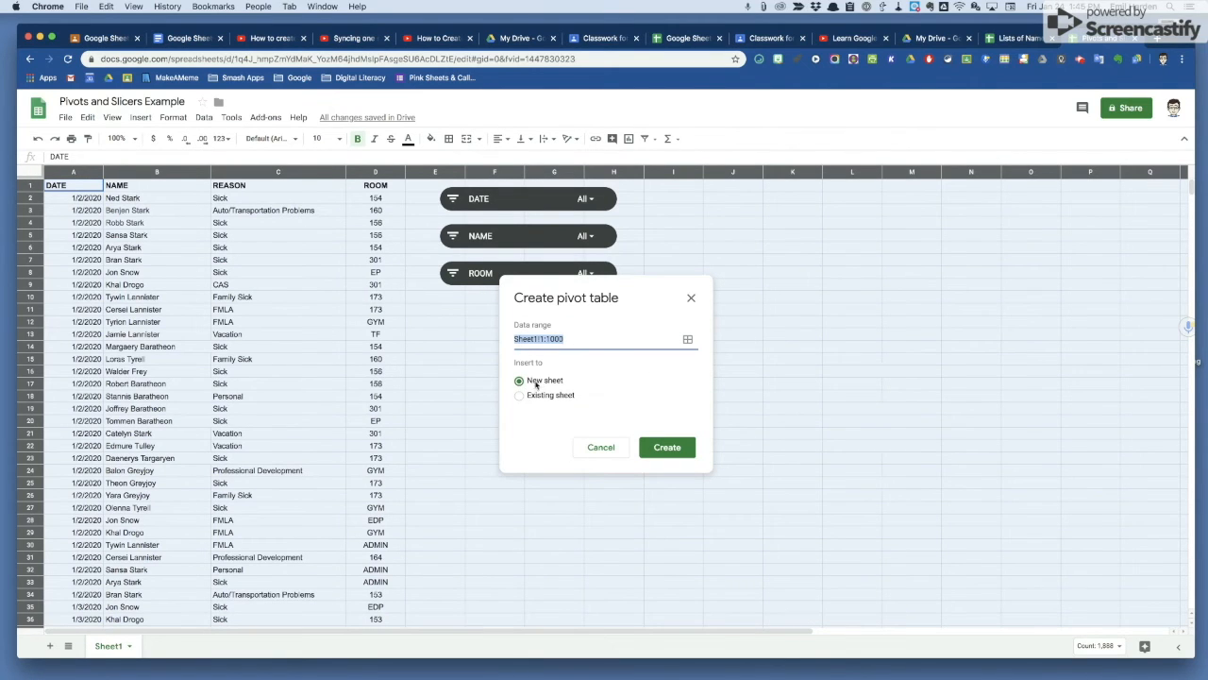
click(670, 449)
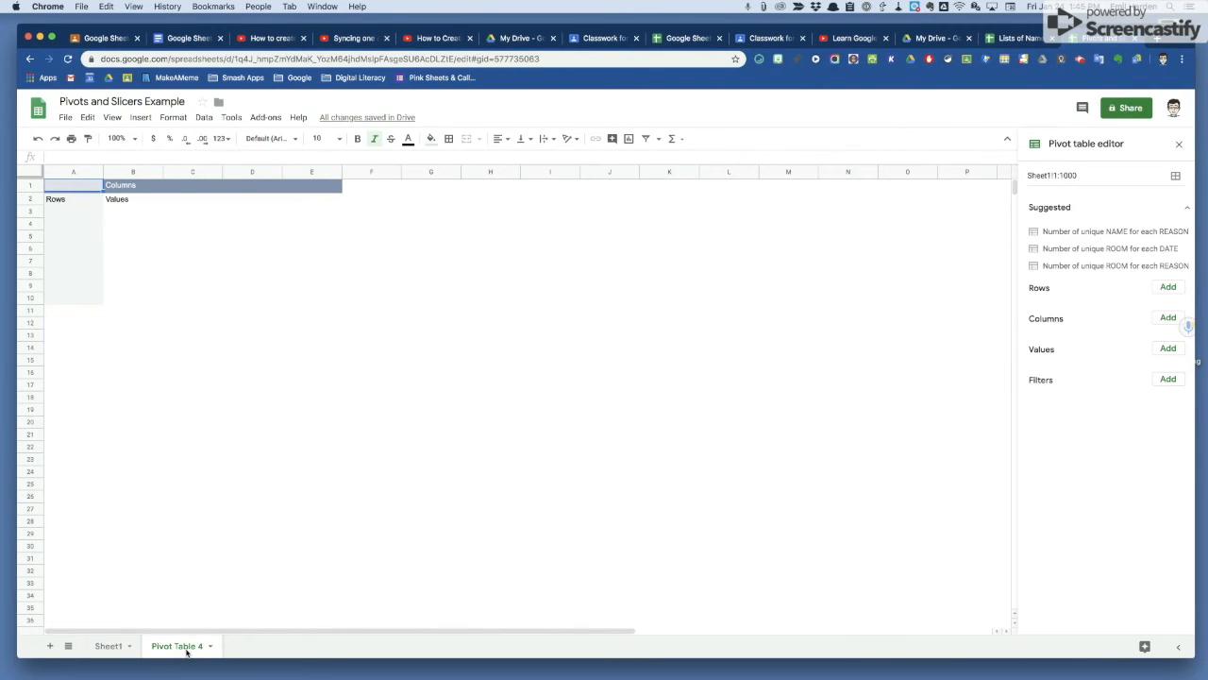
Add DATE to the pivot table's rows and REASON to its values to count absences per date.
click(1169, 288)
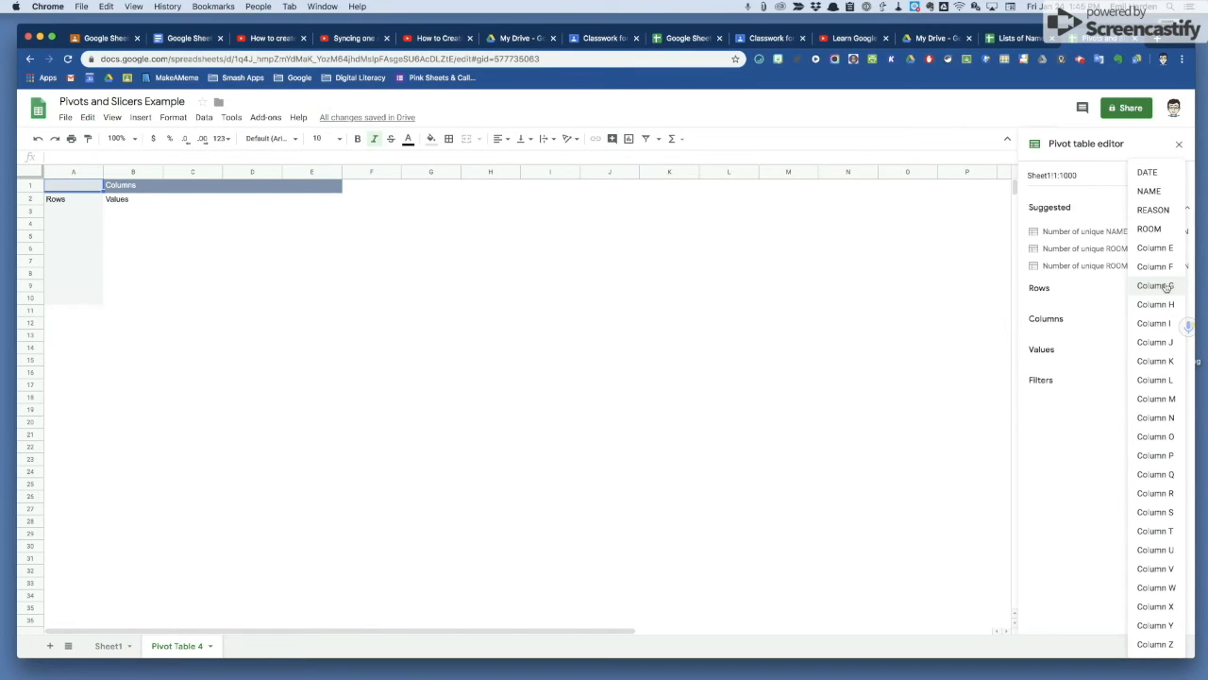
click(1160, 173)
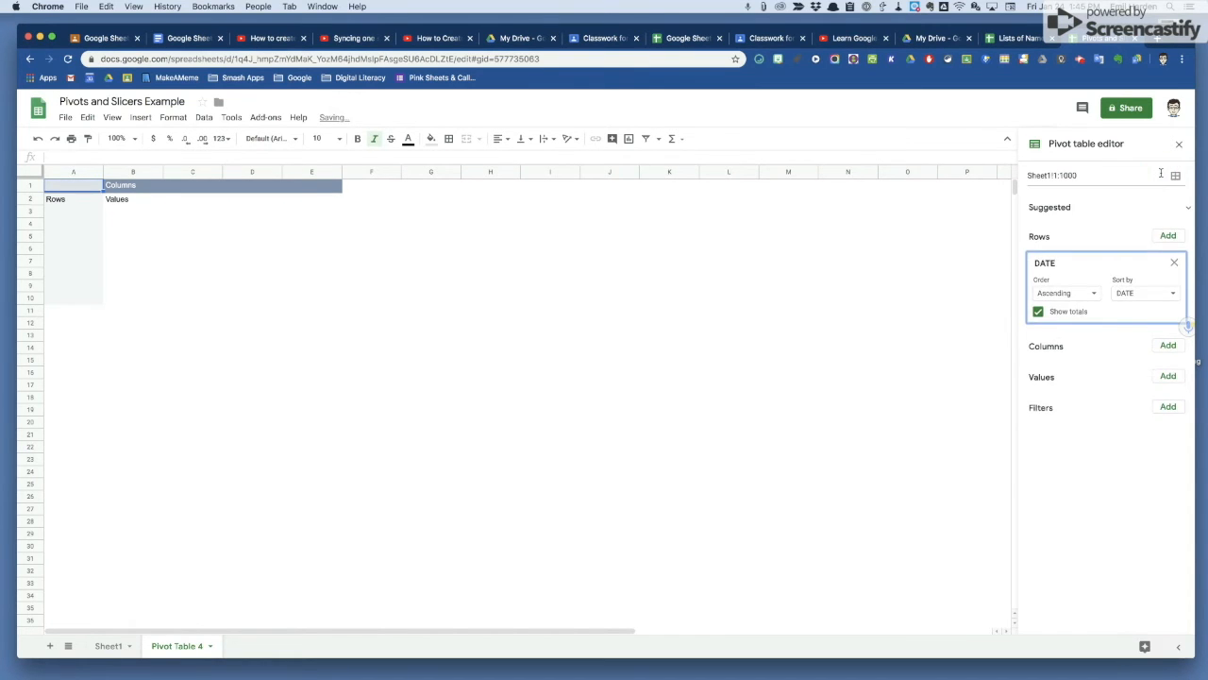
click(1168, 376)
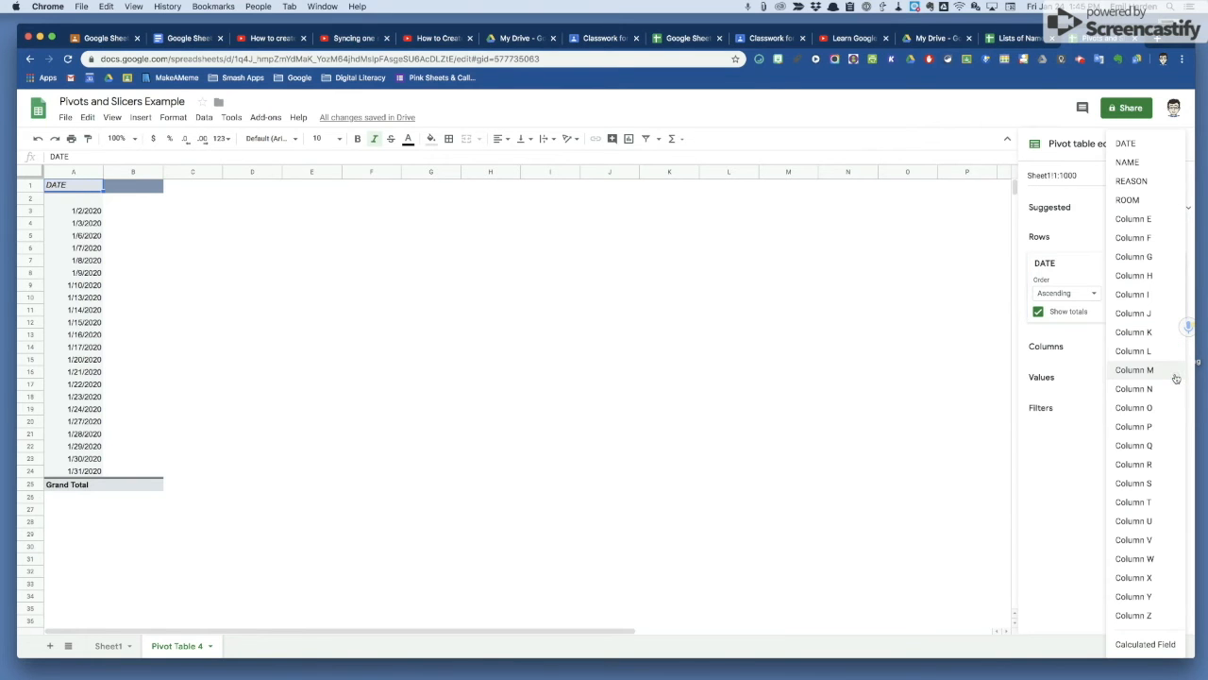
click(1134, 183)
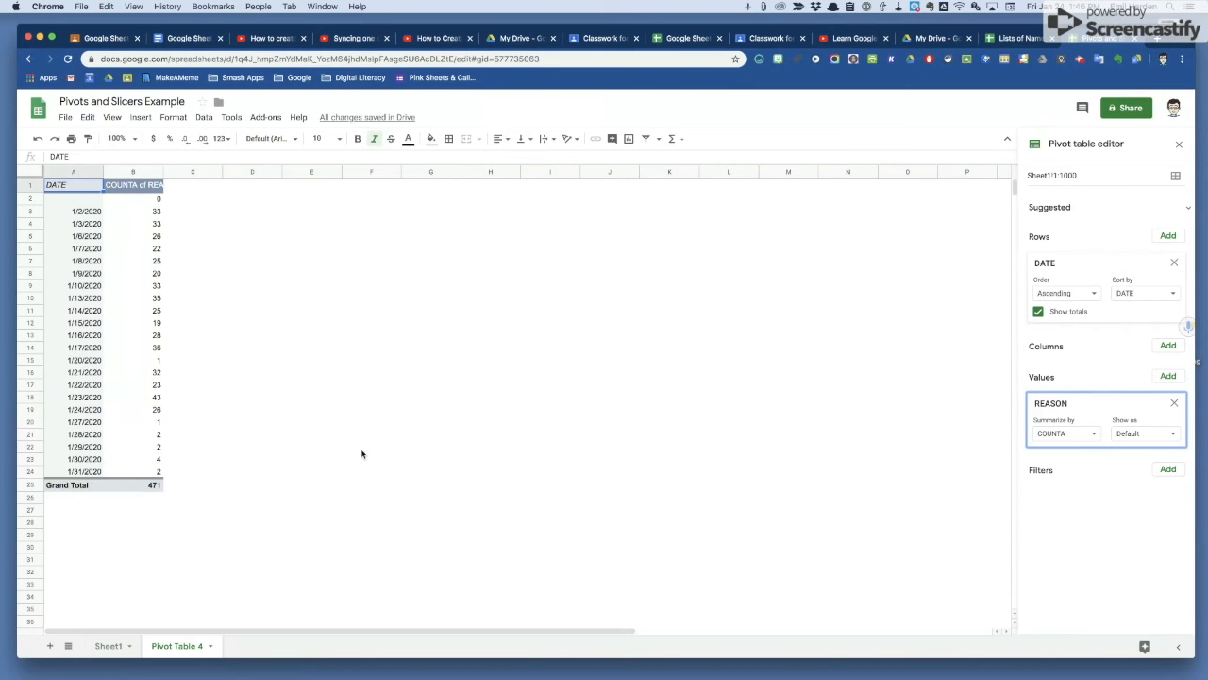
Clear the pivot table's DATE and REASON fields and rebuild it with ROOM as rows and REASON as values.
click(1177, 403)
click(1176, 264)
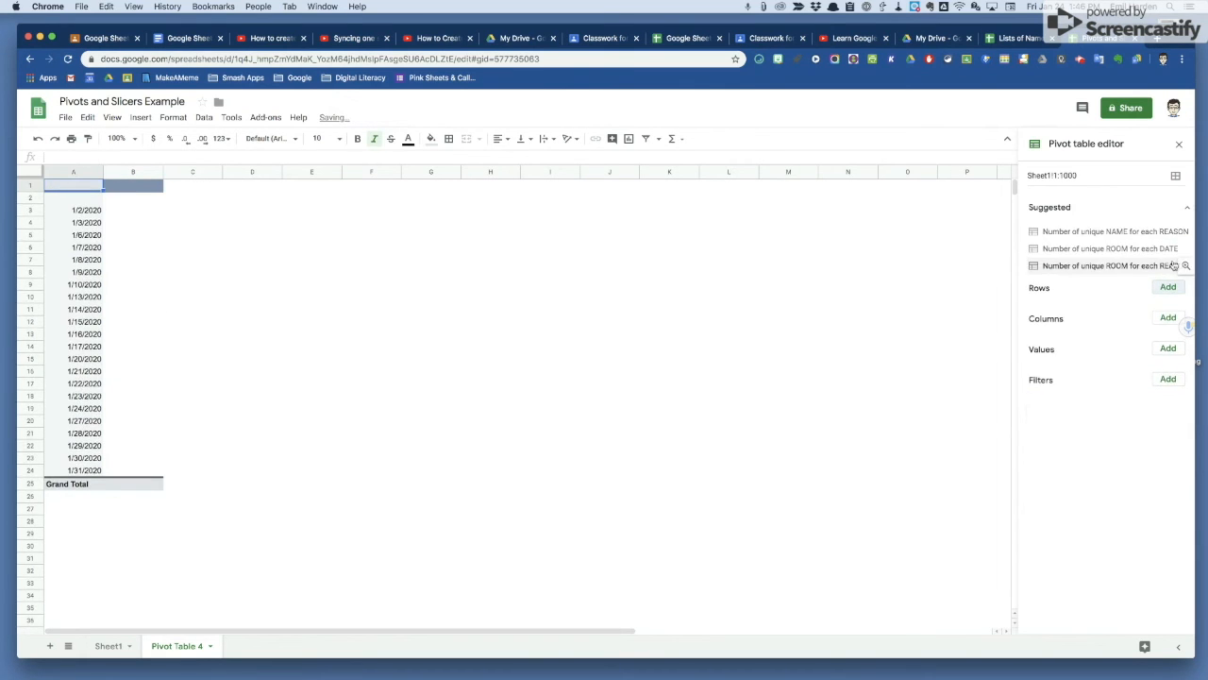
click(1167, 287)
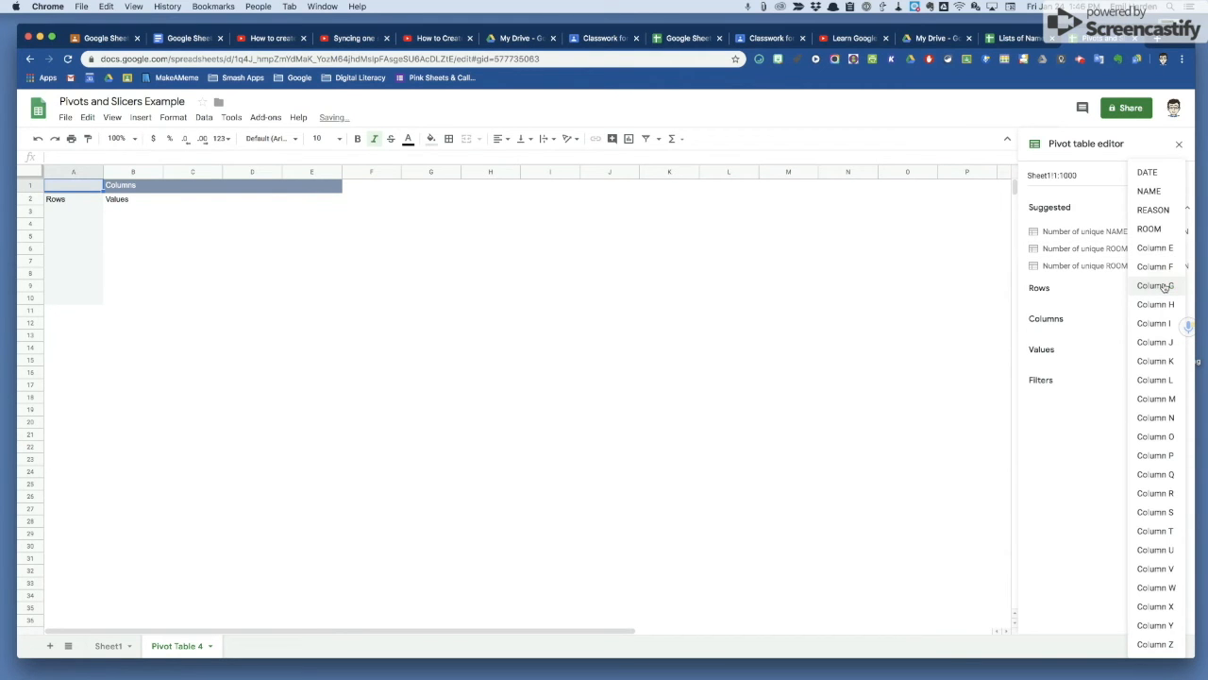
click(1150, 230)
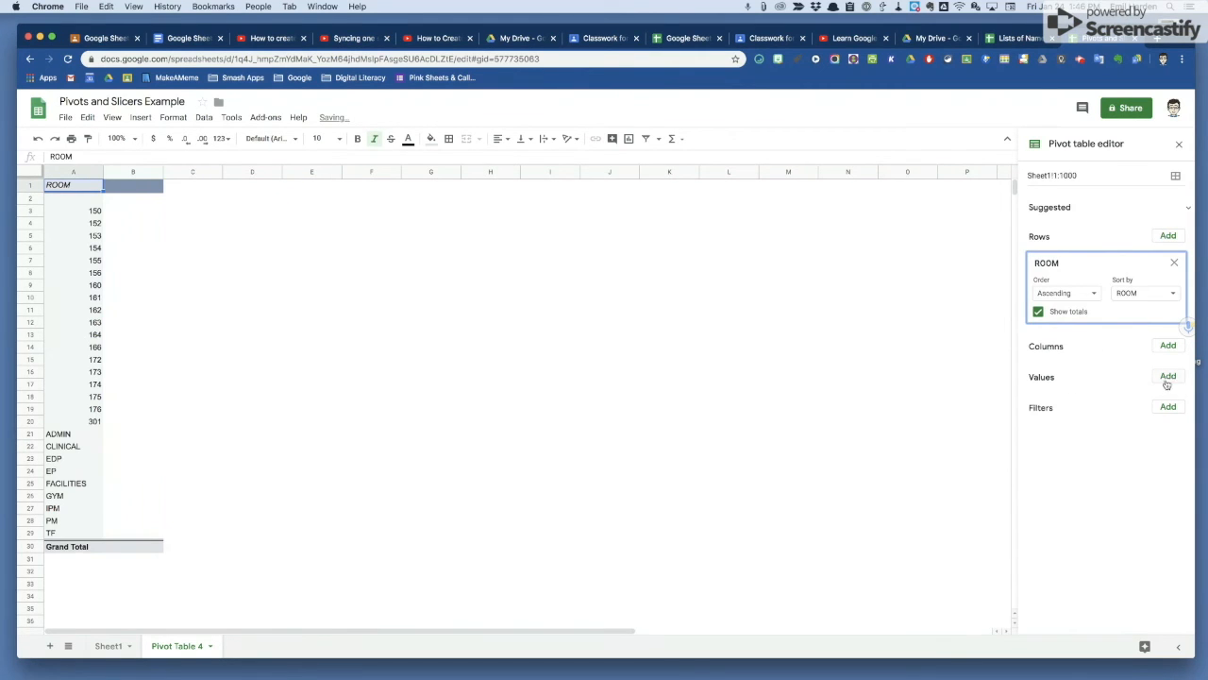
click(1167, 376)
click(1137, 183)
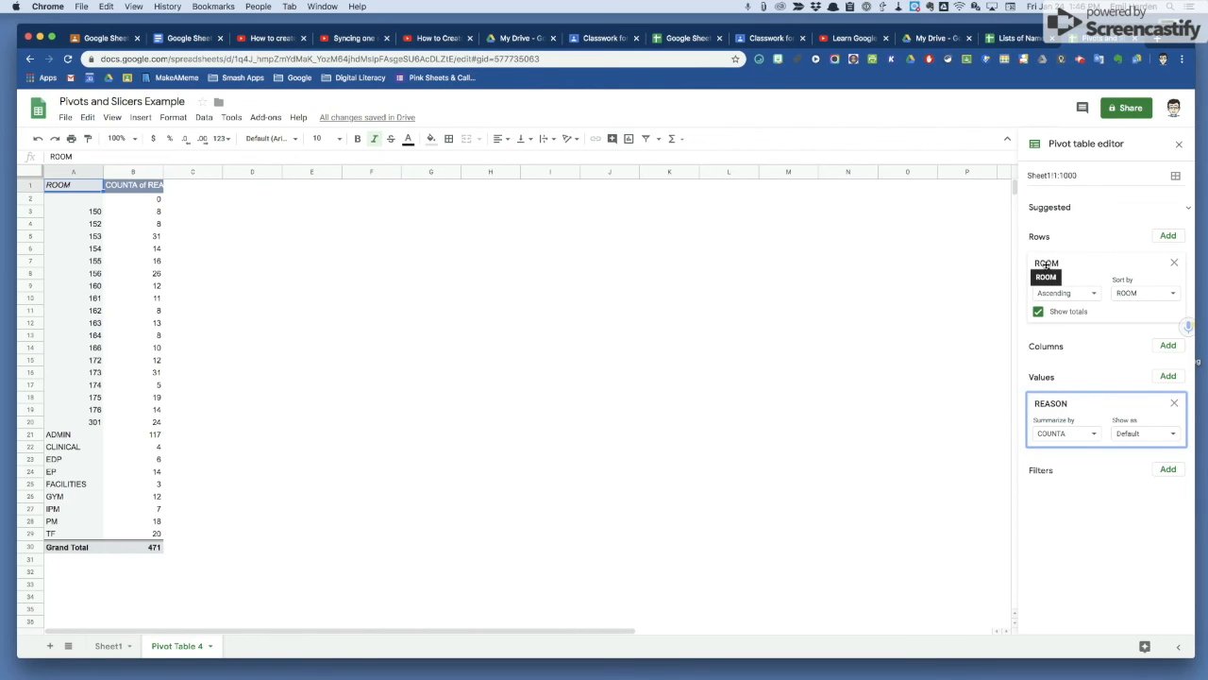
Return to Sheet1 and select the empty cell F11 below the slicers to clear the whole-sheet selection.
click(108, 647)
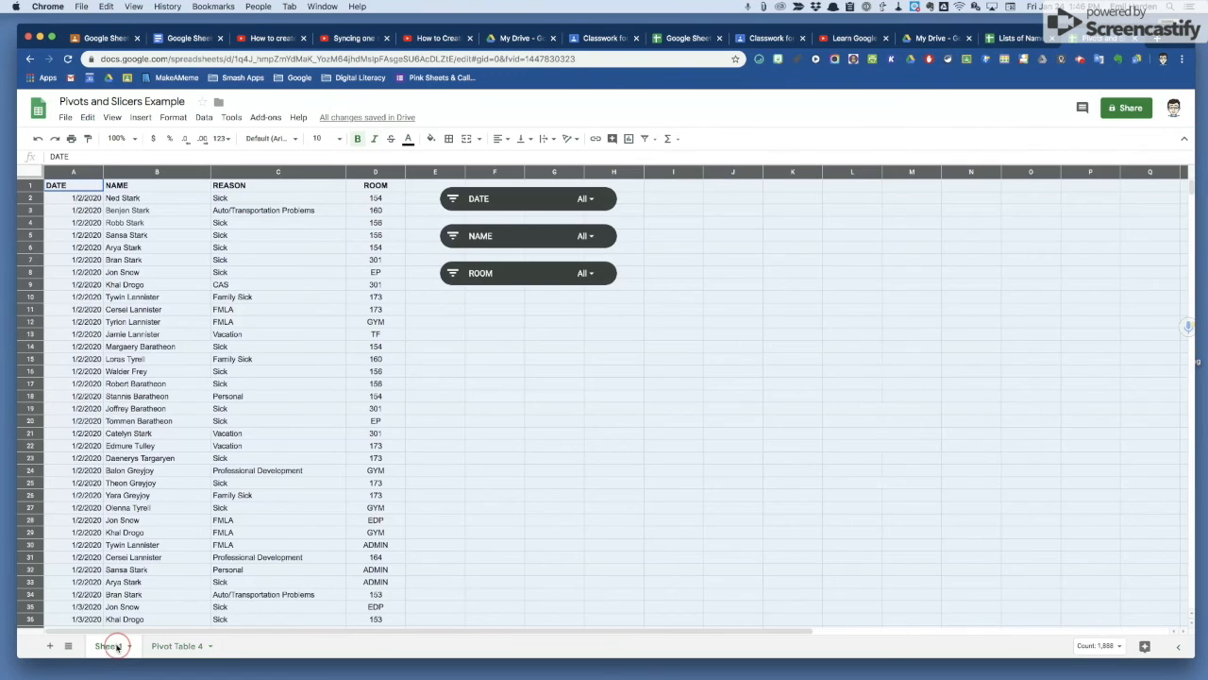
click(108, 646)
click(484, 308)
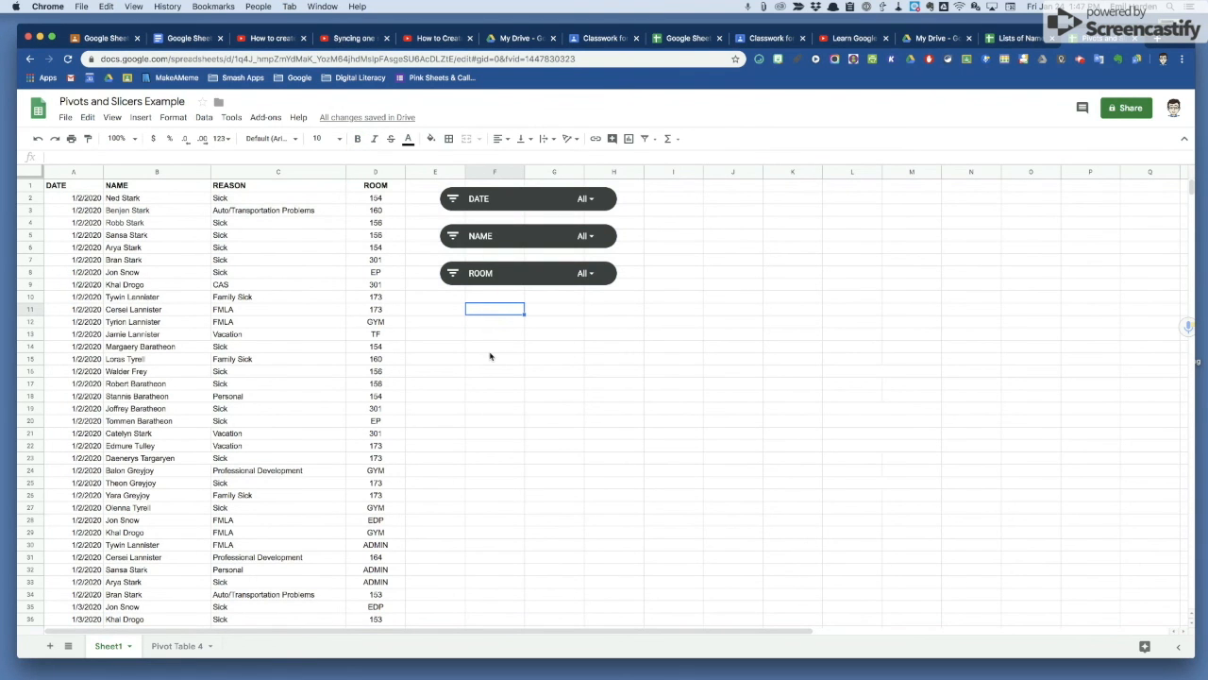